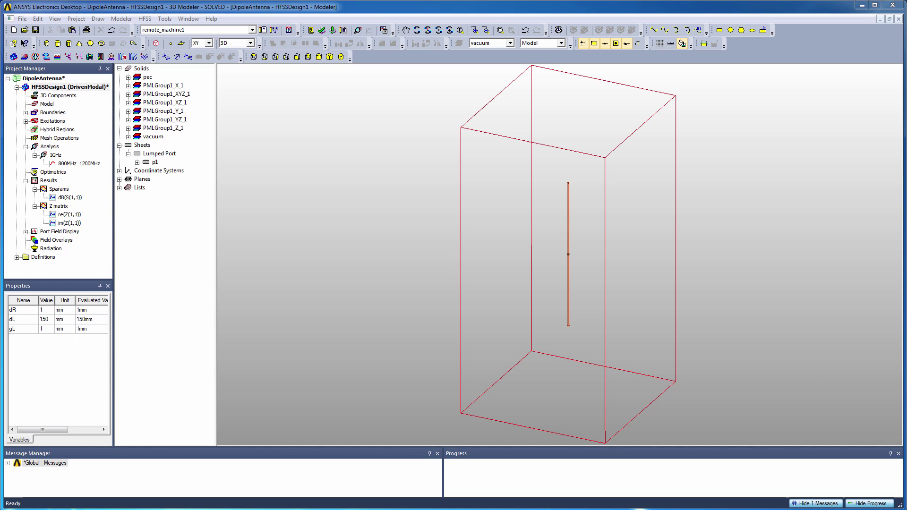
Add an infinite sphere far-field setup named 3D with Phi -180 to 180 and Theta 0 to 180 in 1 deg steps.
{"action": "right_click", "coordinate": [59, 250]}
{"action": "mouse_move", "coordinate": [88, 272]}
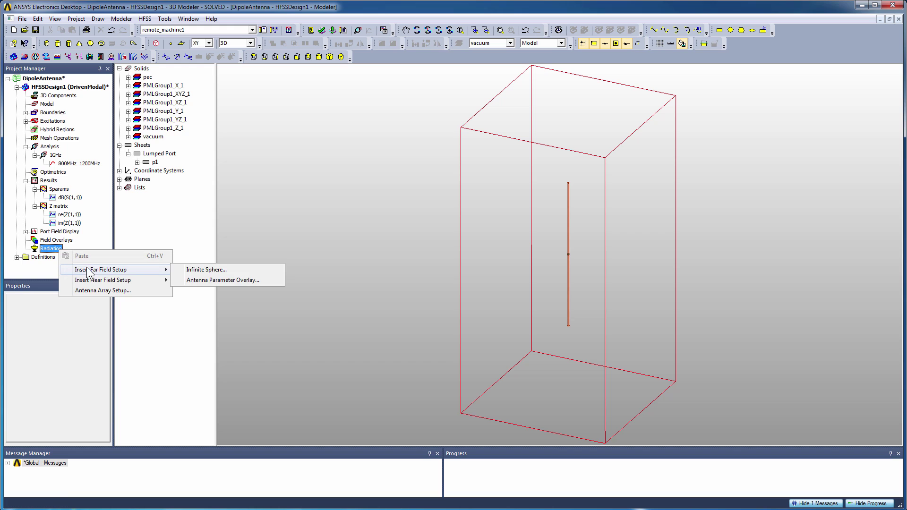
{"action": "left_click", "coordinate": [236, 269]}
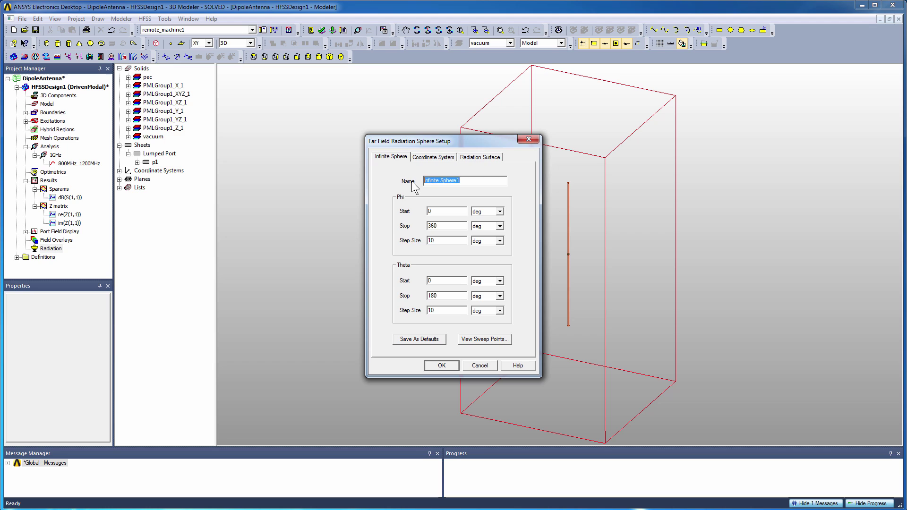
{"action": "type", "text": "3D"}
{"action": "key", "text": "Tab"}
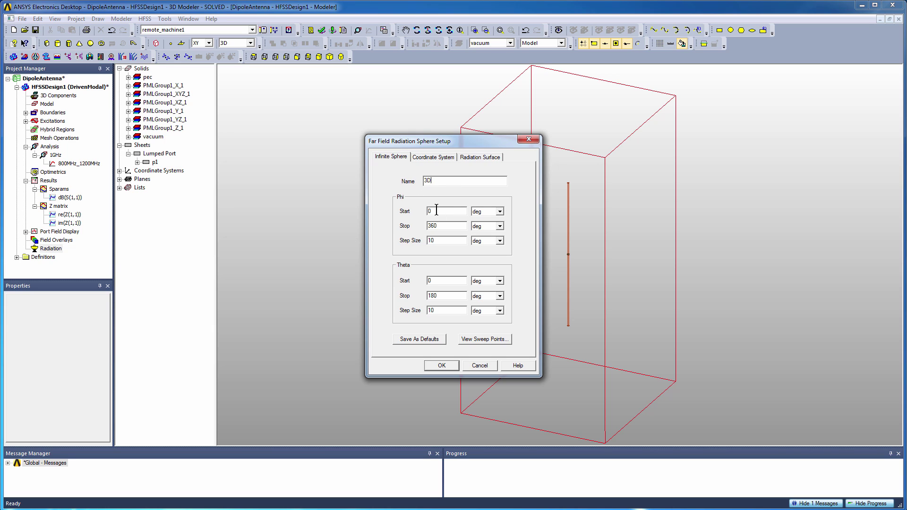
{"action": "type", "text": "-180"}
{"action": "key", "text": "Tab"}
{"action": "type", "text": "180"}
{"action": "left_click", "coordinate": [441, 365]}
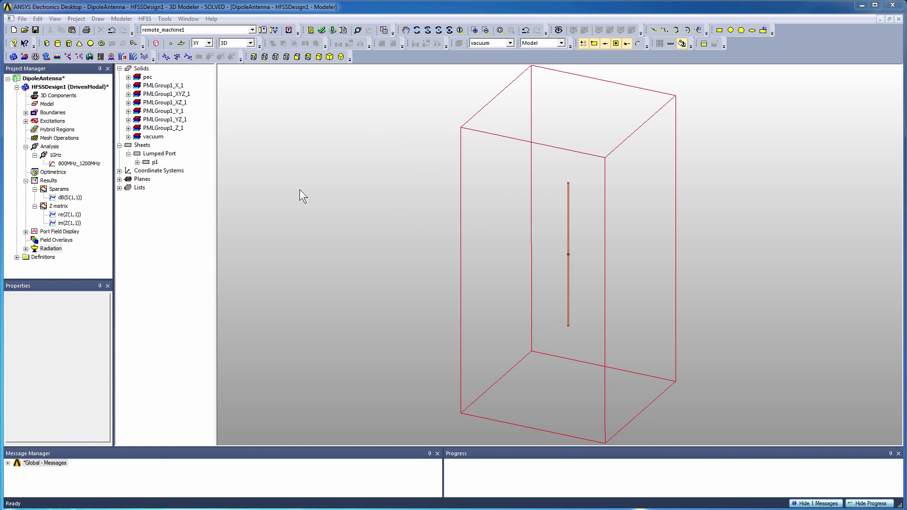
Start a second infinite sphere setup with Phi fixed at 0 and Theta starting at -180.
{"action": "left_click", "coordinate": [26, 249]}
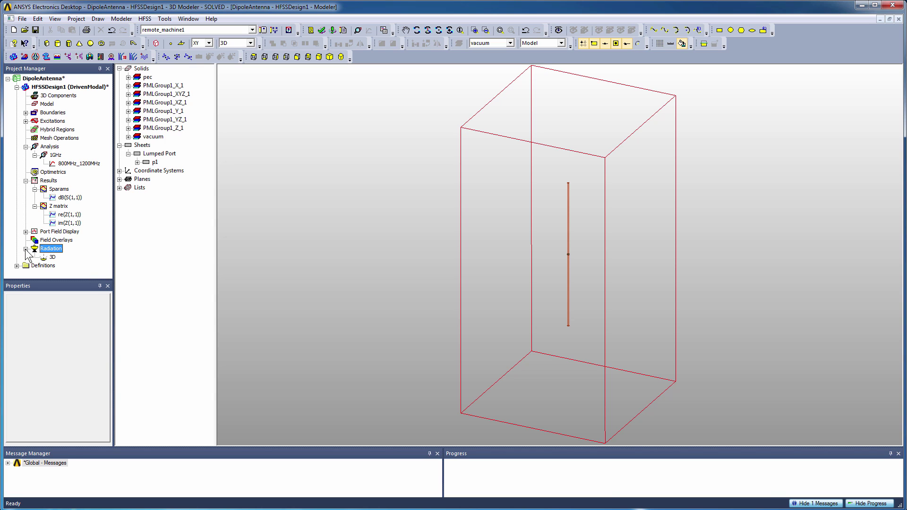
{"action": "right_click", "coordinate": [57, 248]}
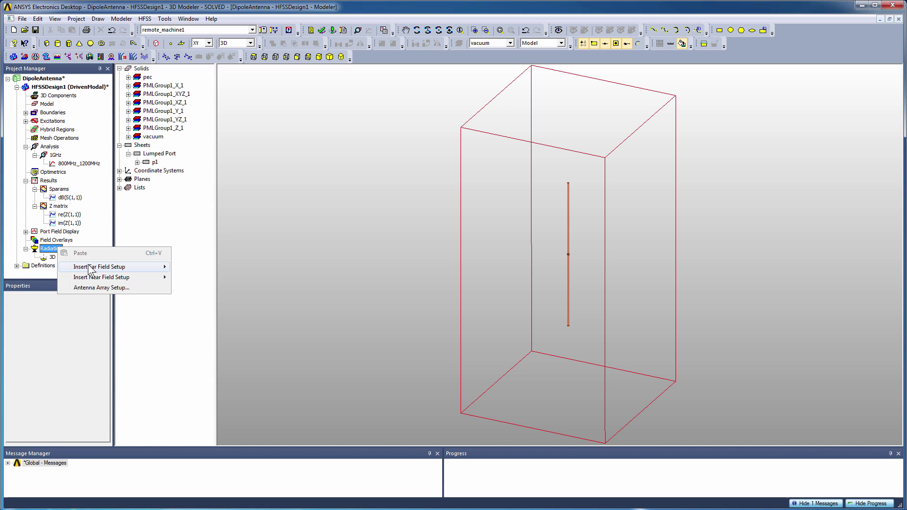
{"action": "mouse_move", "coordinate": [111, 267]}
{"action": "left_click", "coordinate": [198, 267]}
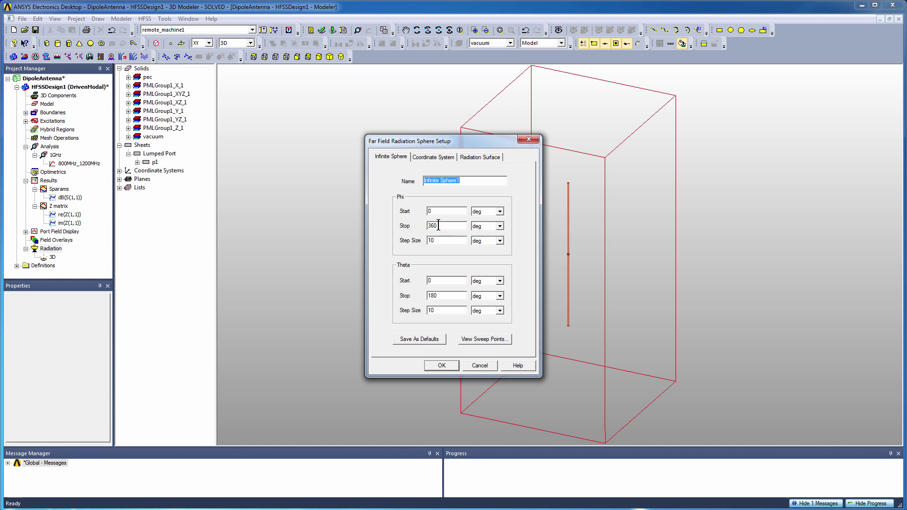
{"action": "double_click", "coordinate": [422, 226]}
{"action": "type", "text": "0"}
{"action": "double_click", "coordinate": [428, 240]}
{"action": "type", "text": "0"}
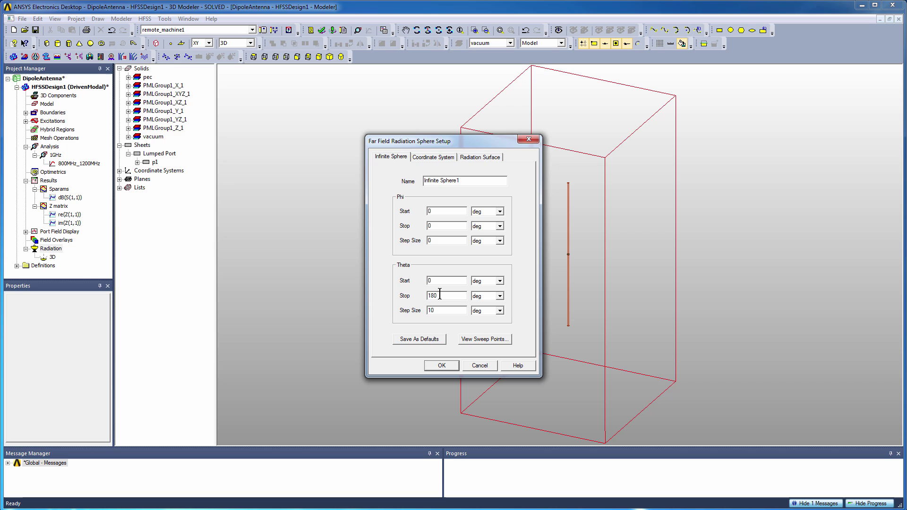
{"action": "double_click", "coordinate": [425, 282]}
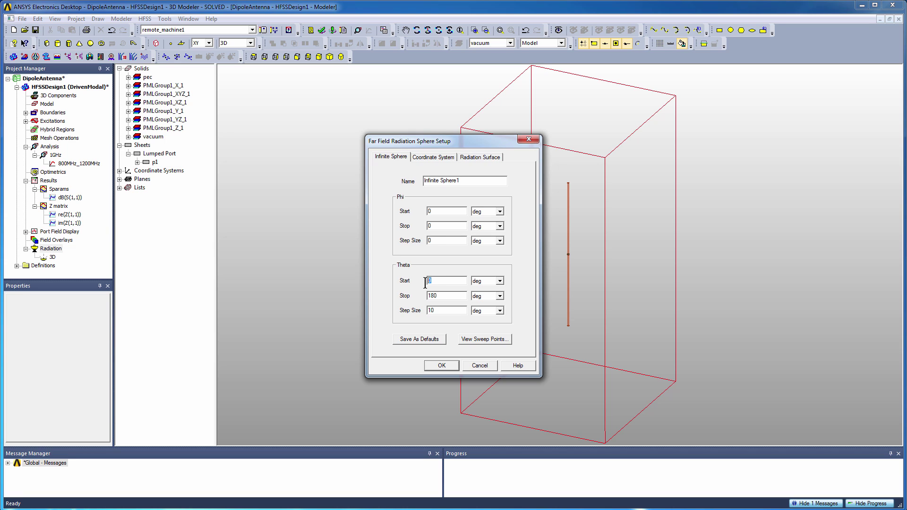
{"action": "type", "text": "-18"}
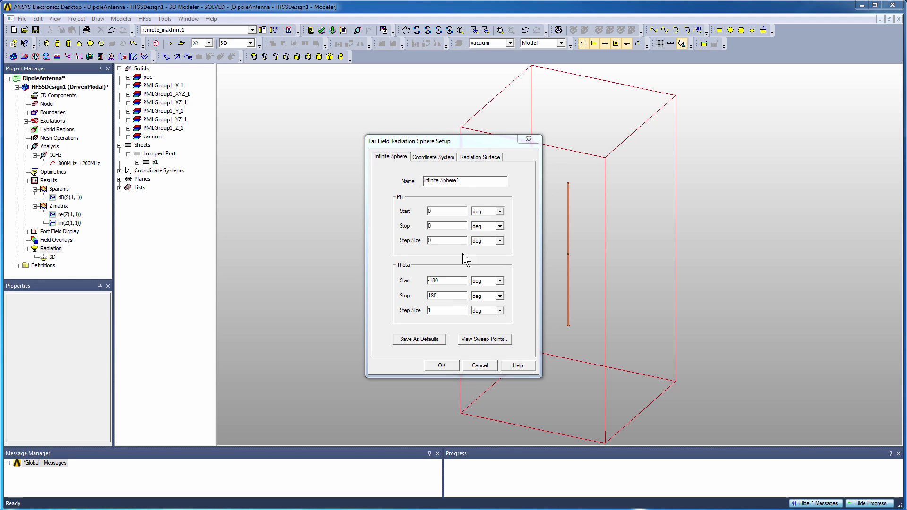
Name the new far-field setup P_Plane and confirm it.
{"action": "left_click", "coordinate": [409, 182]}
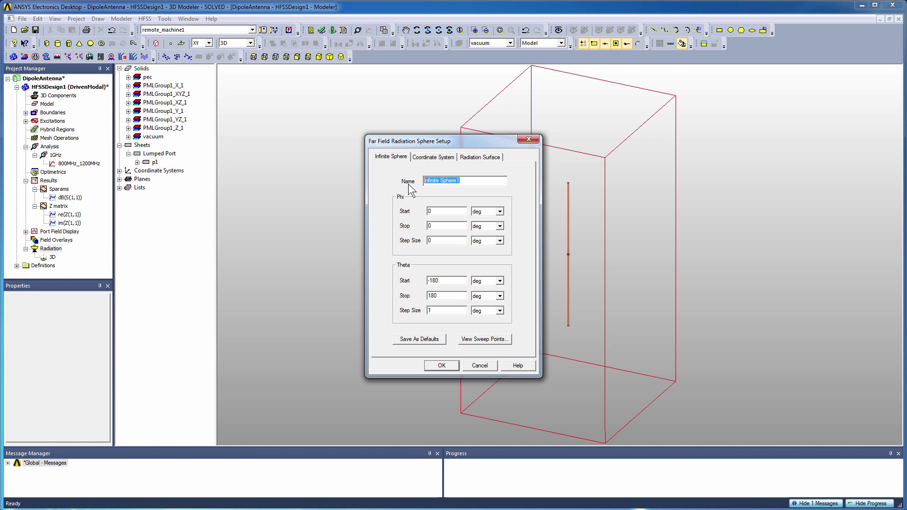
{"action": "type", "text": "P_Plane"}
{"action": "left_click", "coordinate": [441, 365]}
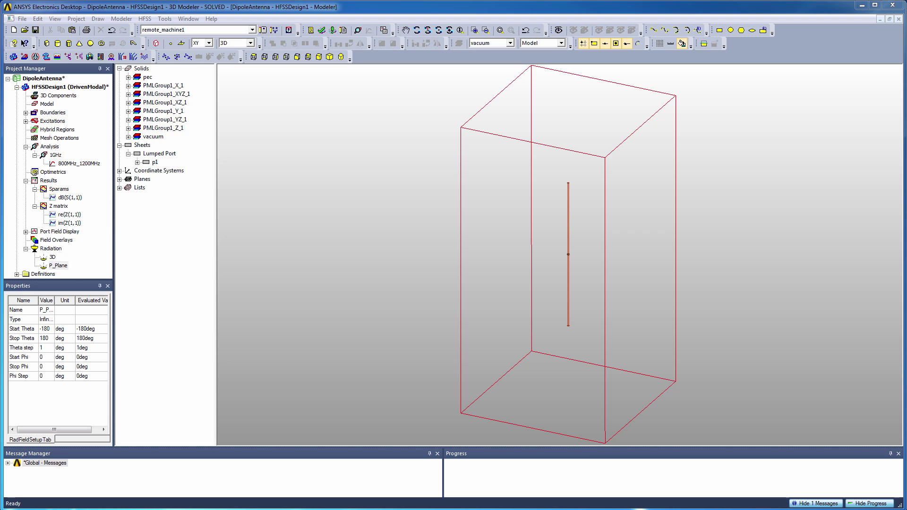
Create a radiation pattern report of dB(GainTotal) using the P_Plane geometry.
{"action": "right_click", "coordinate": [53, 182]}
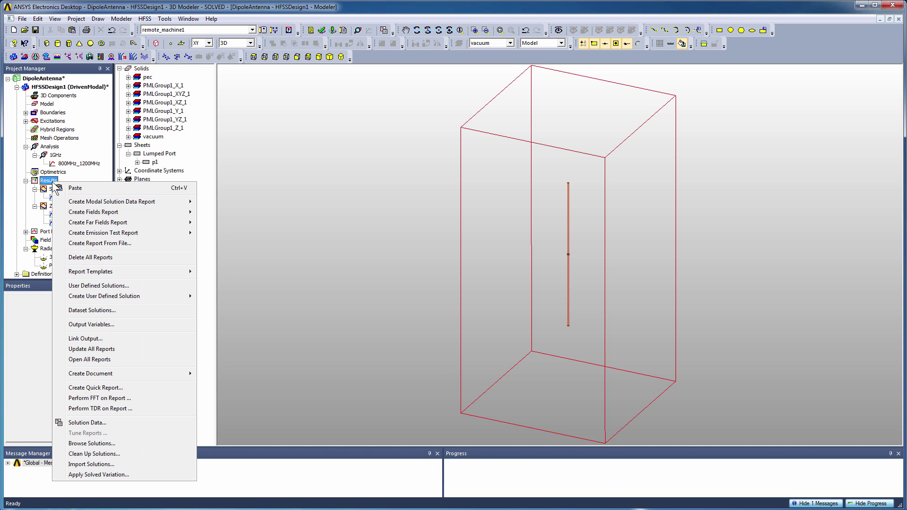
{"action": "mouse_move", "coordinate": [76, 222]}
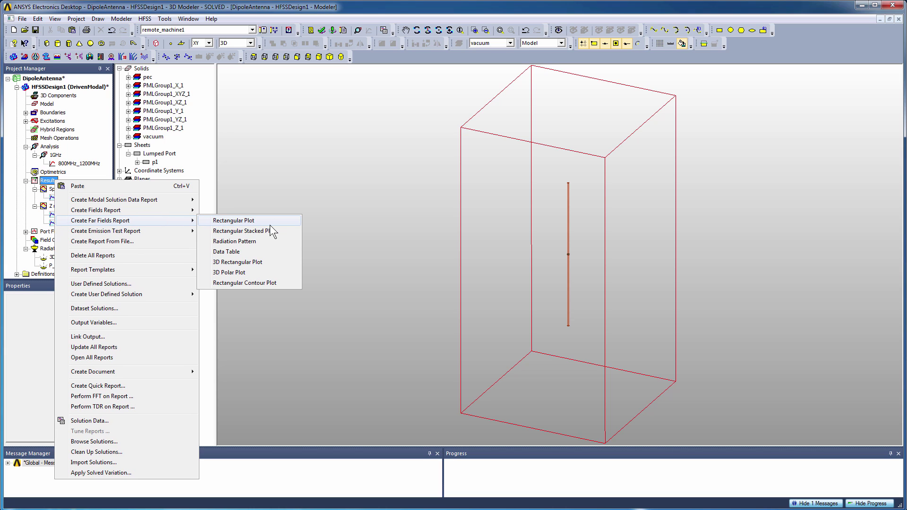
{"action": "left_click", "coordinate": [263, 242]}
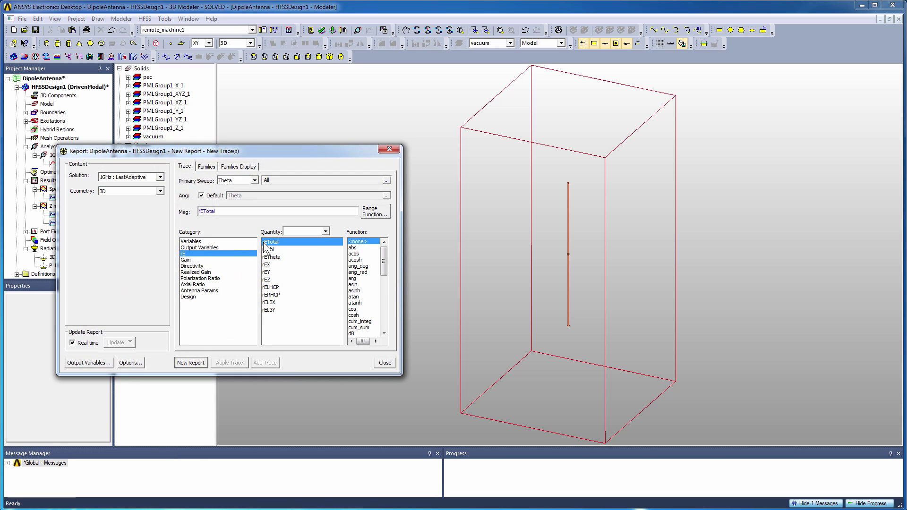
{"action": "left_click", "coordinate": [160, 191]}
{"action": "left_click", "coordinate": [114, 204]}
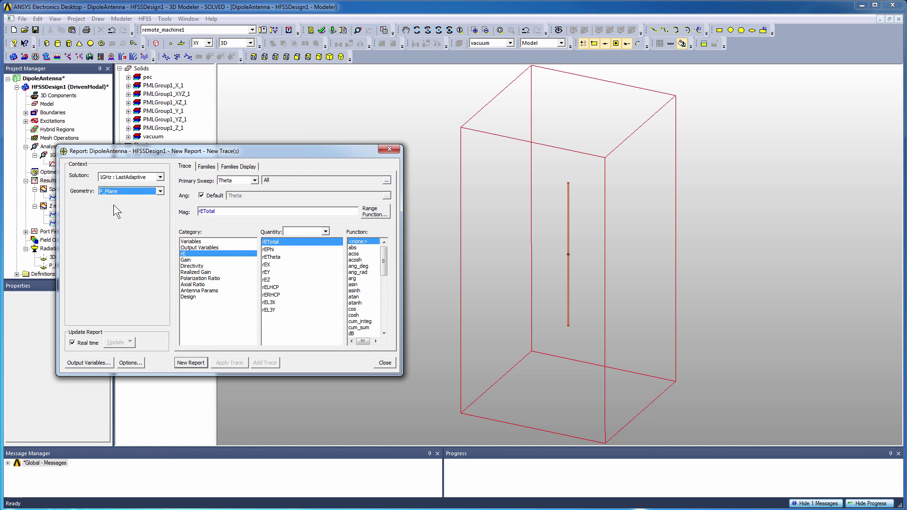
{"action": "left_click", "coordinate": [186, 261]}
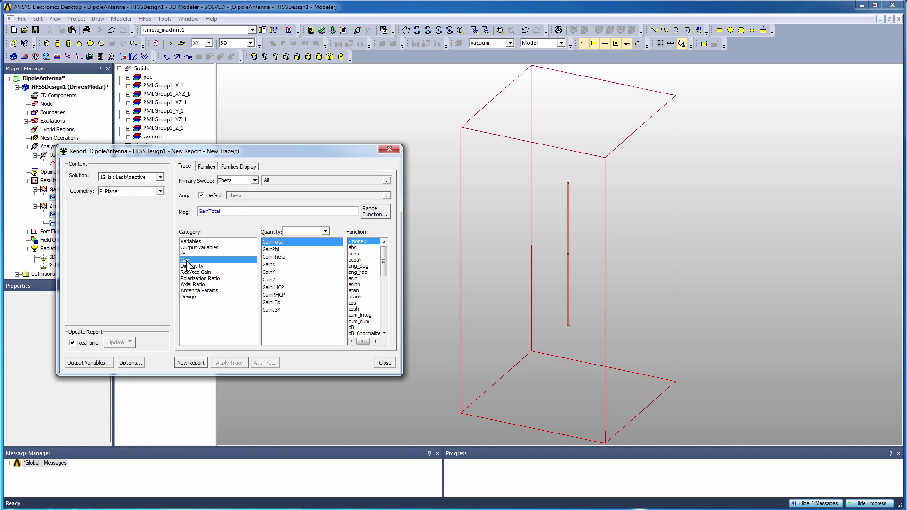
{"action": "left_click", "coordinate": [352, 327]}
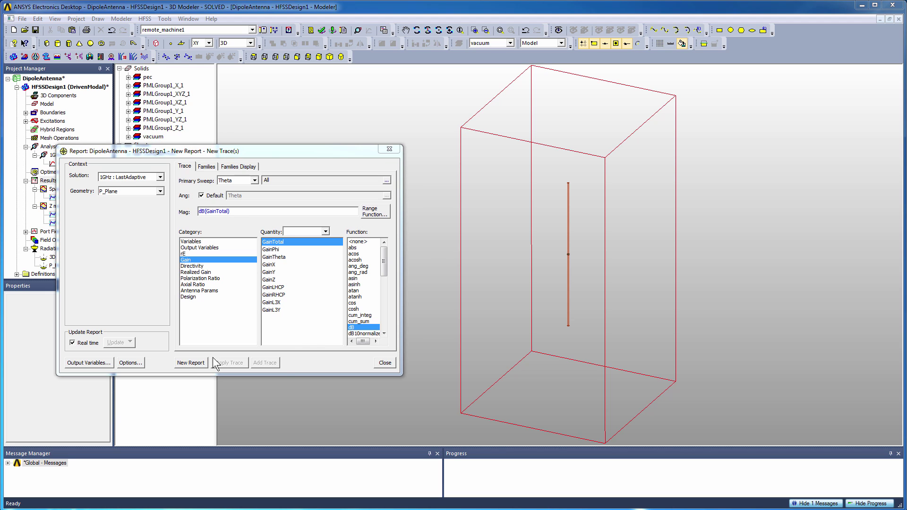
{"action": "left_click", "coordinate": [193, 365]}
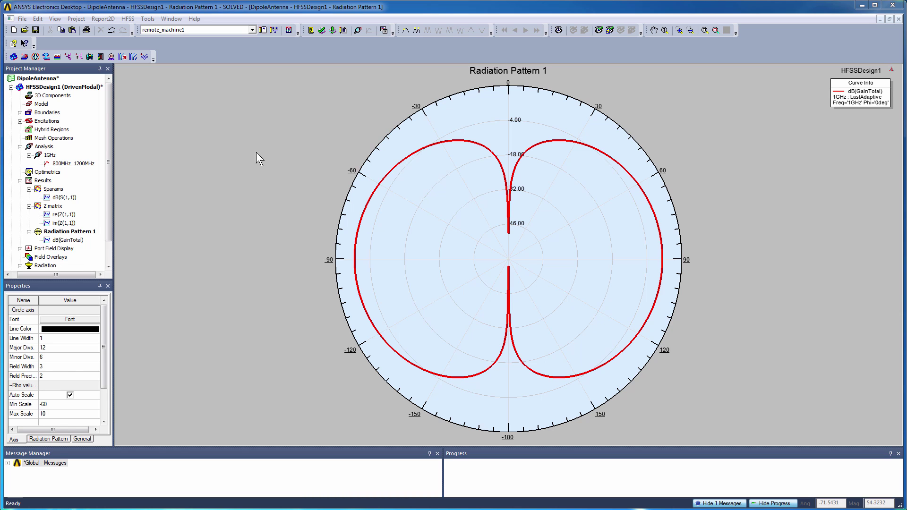
Set the radiation pattern grid to Min Scale -20, Max Scale 5 and Spacing 5 dB.
{"action": "double_click", "coordinate": [516, 124]}
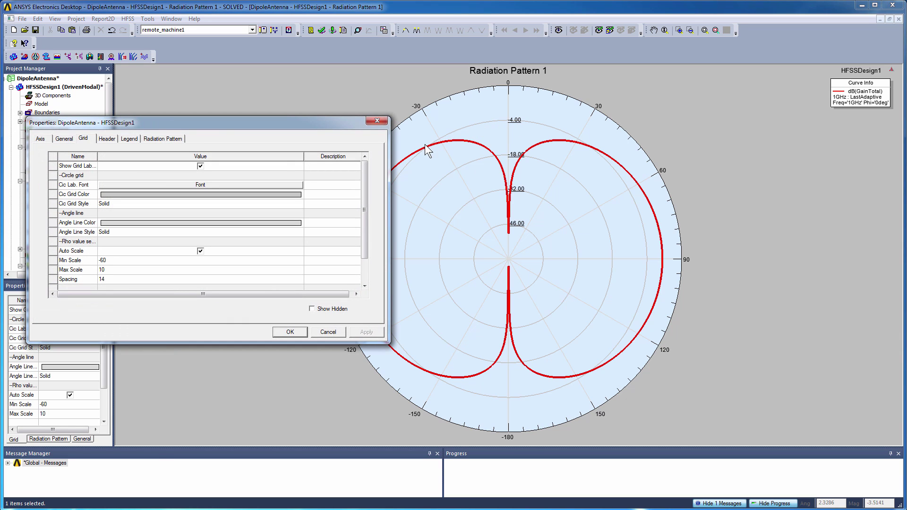
{"action": "left_click_drag", "start_coordinate": [364, 238], "coordinate": [364, 264]}
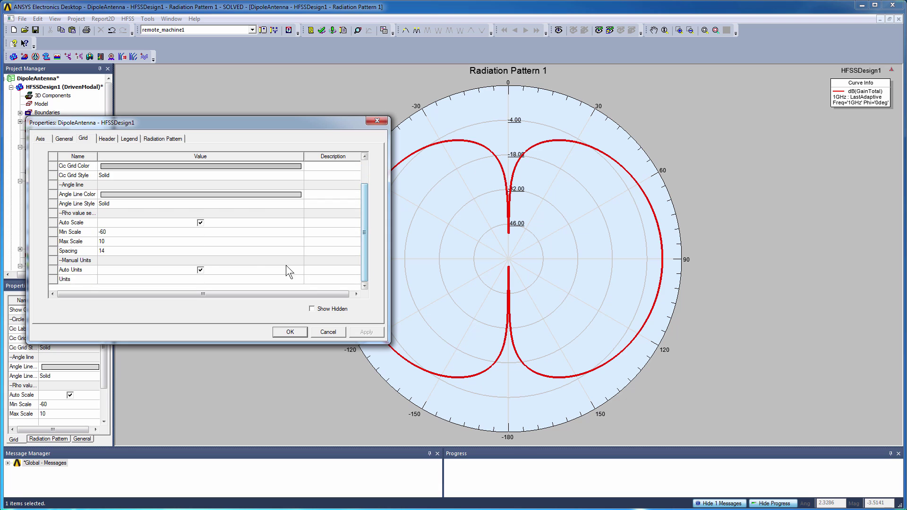
{"action": "left_click", "coordinate": [113, 231]}
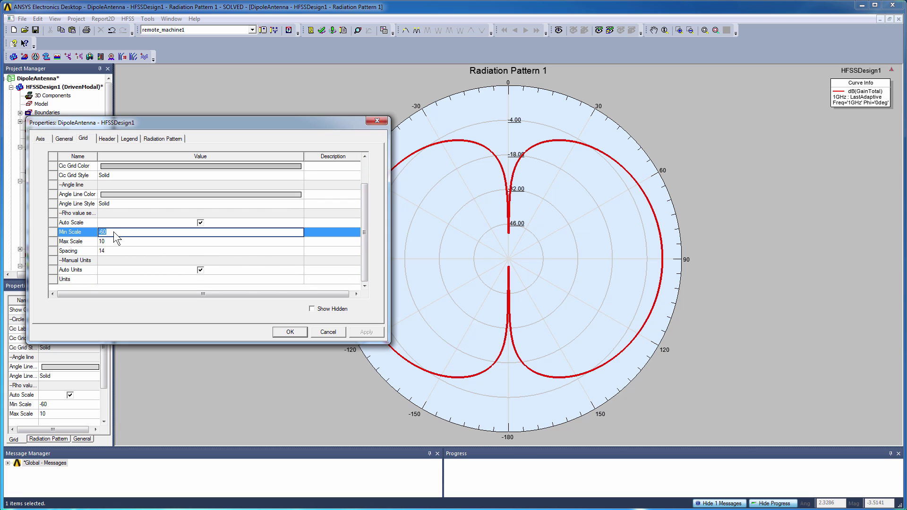
{"action": "type", "text": "-20"}
{"action": "left_click", "coordinate": [115, 241]}
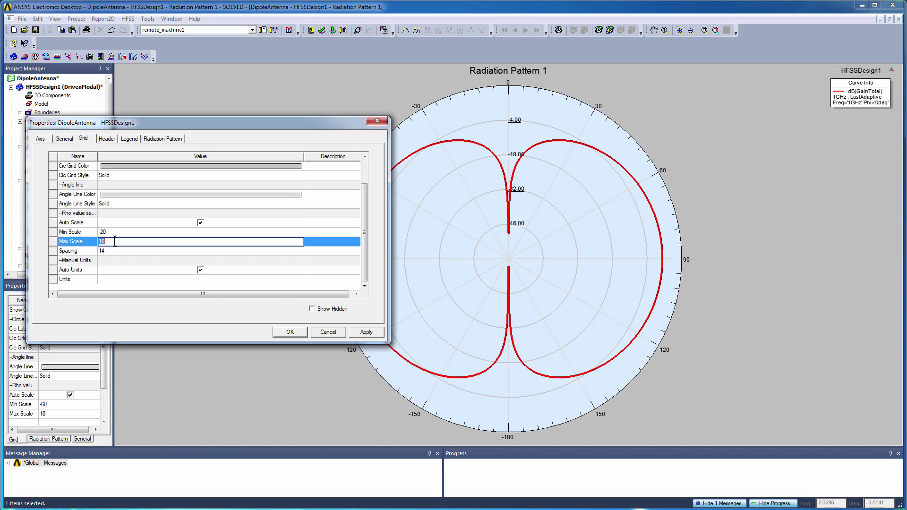
{"action": "type", "text": "5"}
{"action": "left_click", "coordinate": [109, 250]}
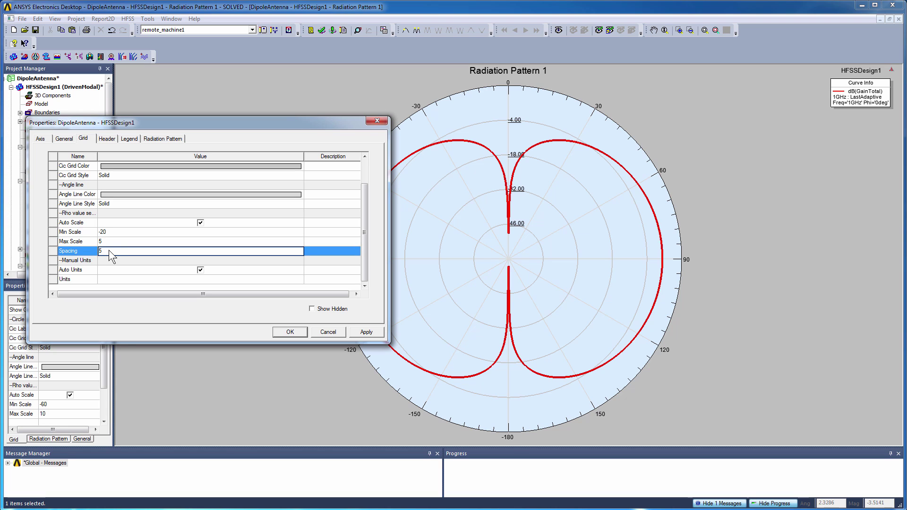
{"action": "type", "text": "5"}
{"action": "left_click", "coordinate": [355, 333]}
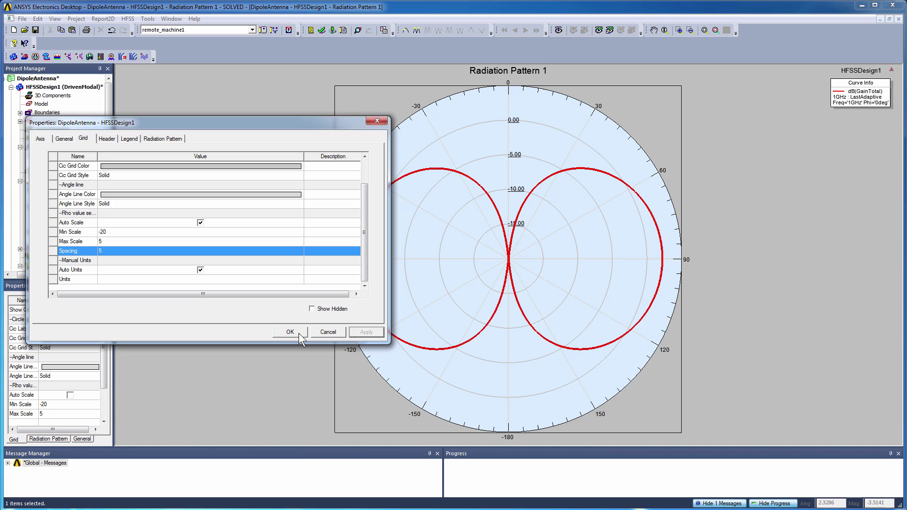
{"action": "left_click", "coordinate": [293, 333]}
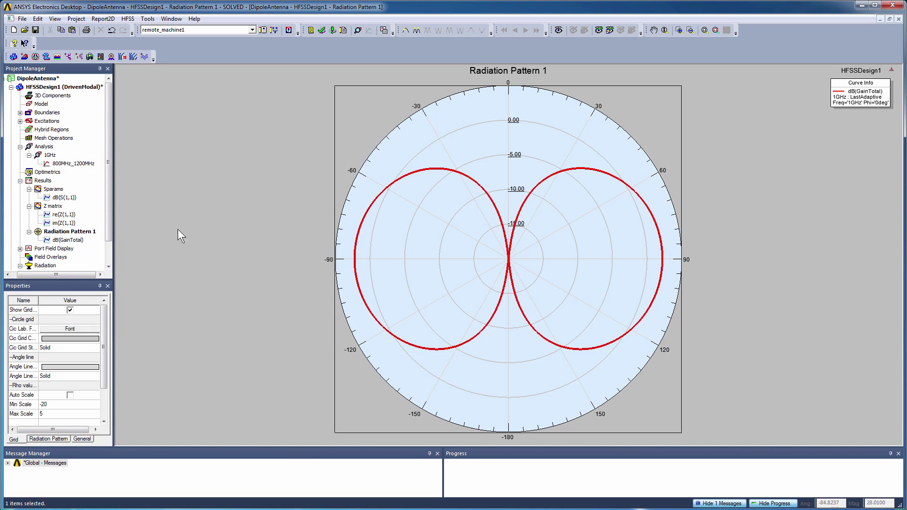
Rename the Radiation Pattern 1 report to 'Cutplane Gain'.
{"action": "left_click", "coordinate": [188, 107]}
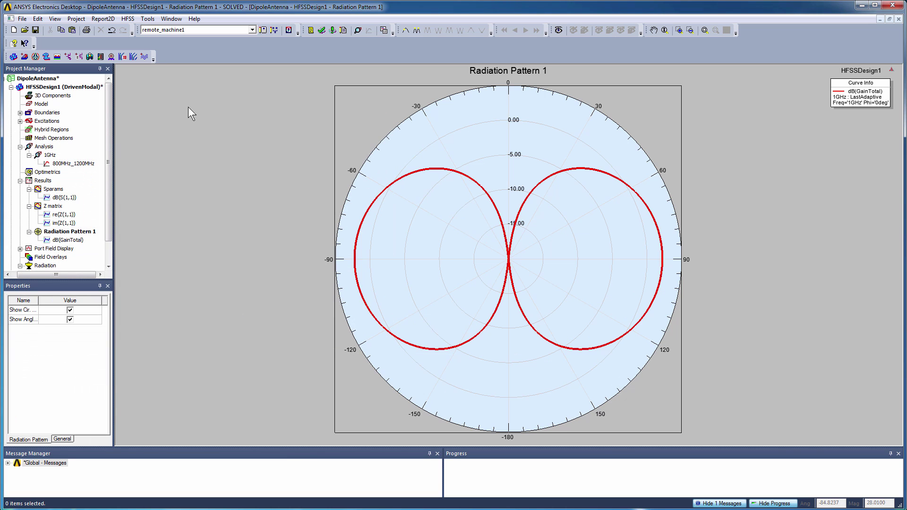
{"action": "left_click", "coordinate": [75, 232]}
{"action": "right_click", "coordinate": [75, 232]}
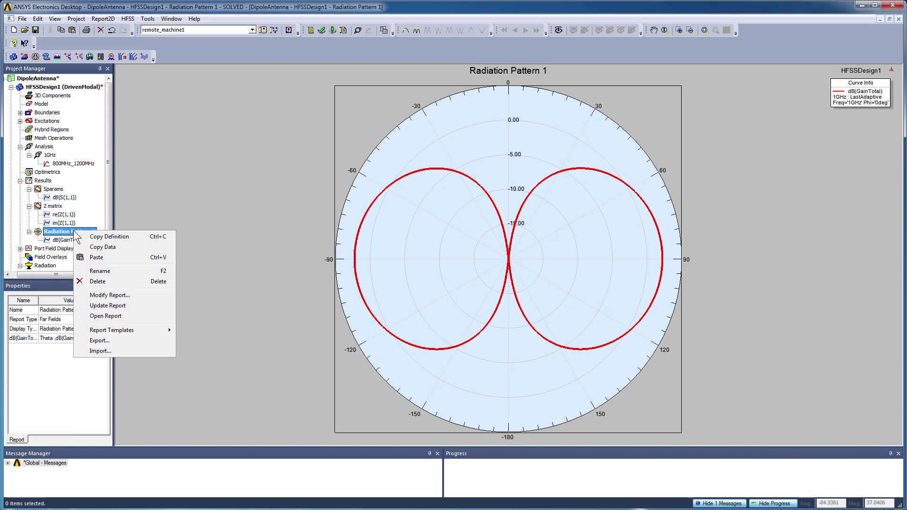
{"action": "left_click", "coordinate": [99, 270]}
{"action": "type", "text": "C"}
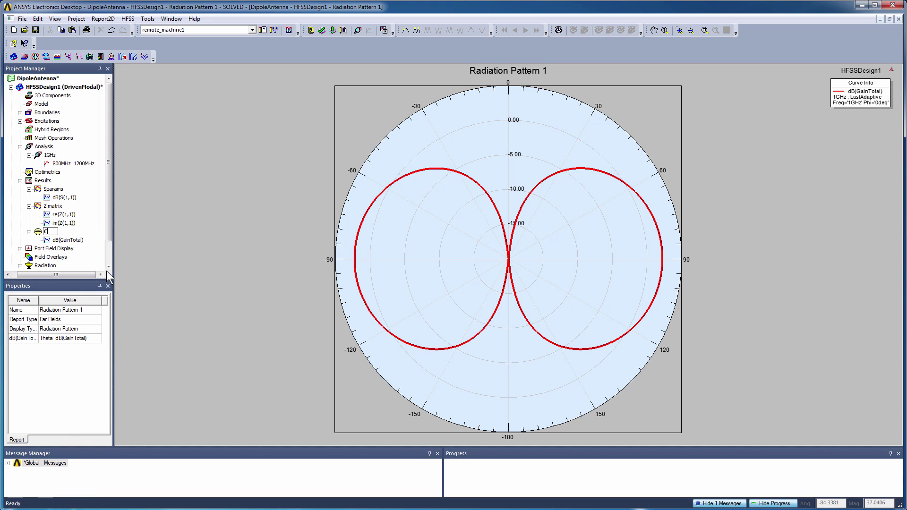
{"action": "type", "text": "utplane Gain"}
{"action": "key", "text": "Return"}
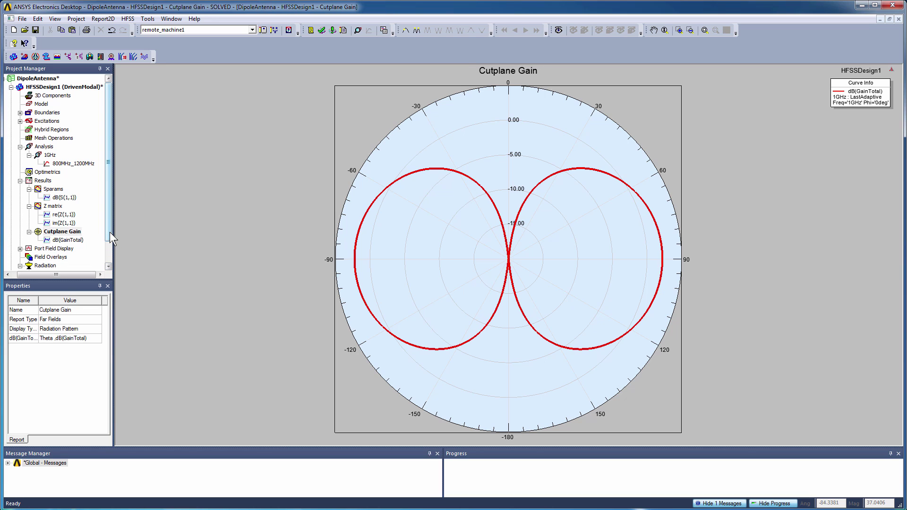
{"action": "left_click_drag", "start_coordinate": [110, 231], "coordinate": [109, 251]}
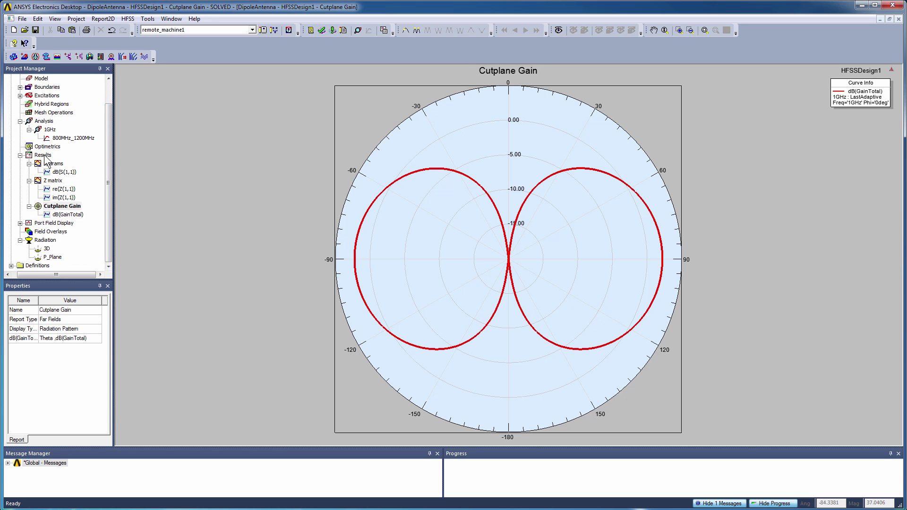
Create a 3D Polar Plot report of Directivity DirTotal in dB for the design.
{"action": "scroll", "coordinate": [95, 86], "scroll_direction": "up", "scroll_amount": 1}
{"action": "double_click", "coordinate": [94, 87]}
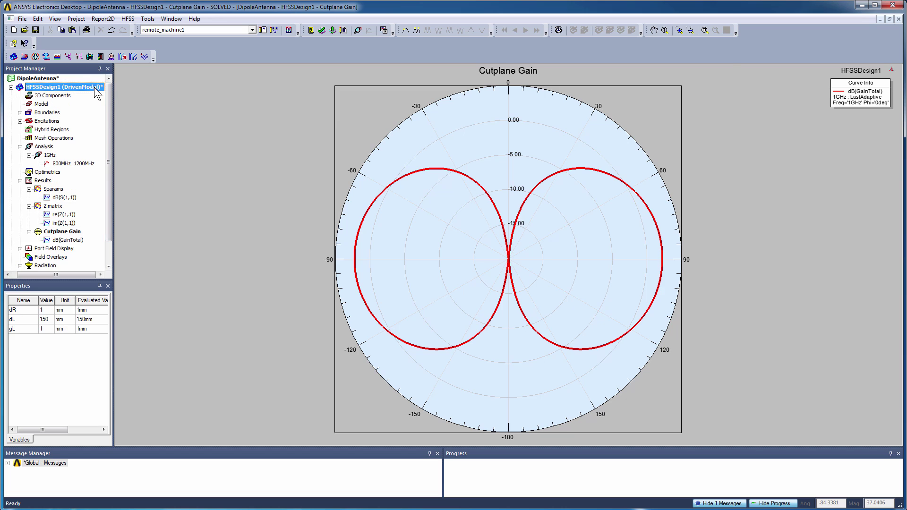
{"action": "left_click", "coordinate": [49, 180]}
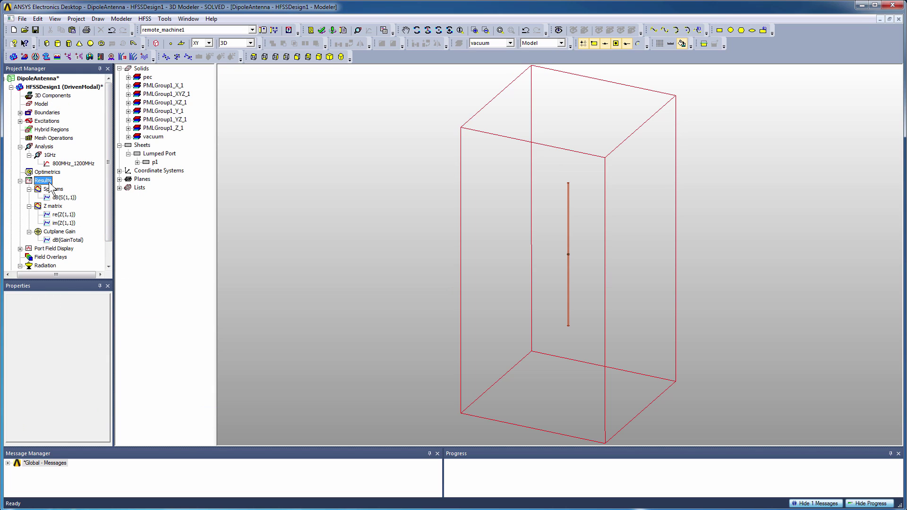
{"action": "right_click", "coordinate": [48, 181]}
{"action": "mouse_move", "coordinate": [80, 223]}
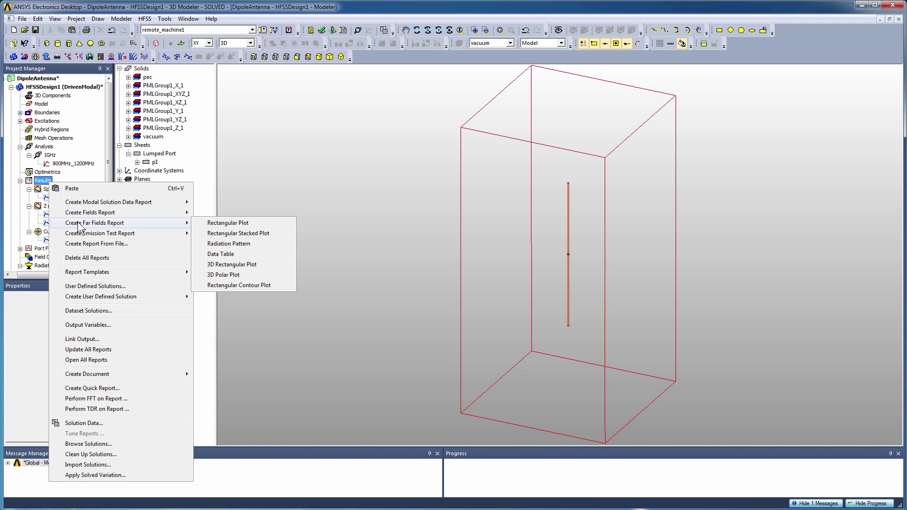
{"action": "left_click", "coordinate": [261, 275]}
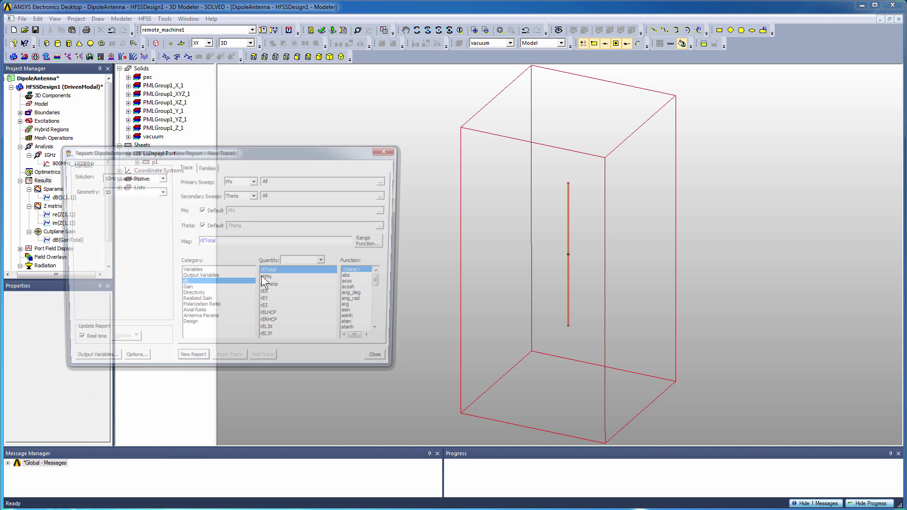
{"action": "left_click", "coordinate": [192, 296]}
{"action": "scroll", "coordinate": [373, 334], "scroll_direction": "down", "scroll_amount": 4}
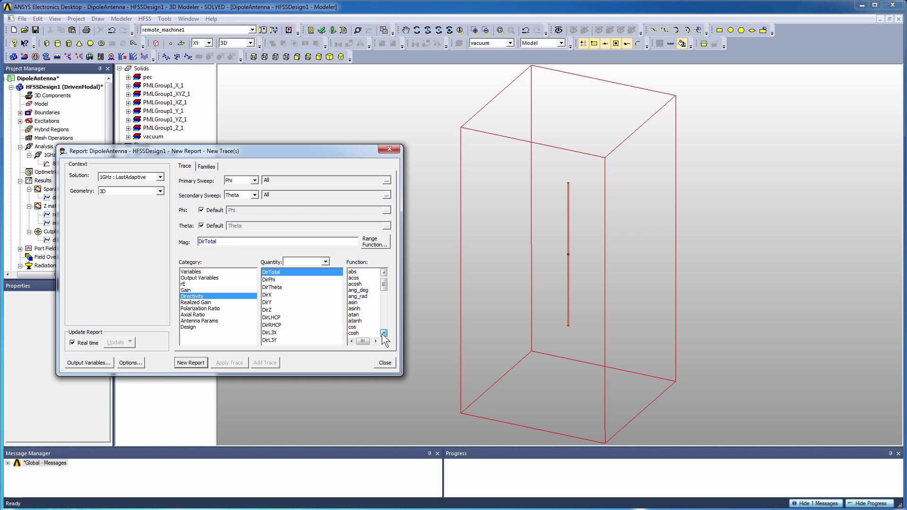
{"action": "left_click", "coordinate": [353, 290]}
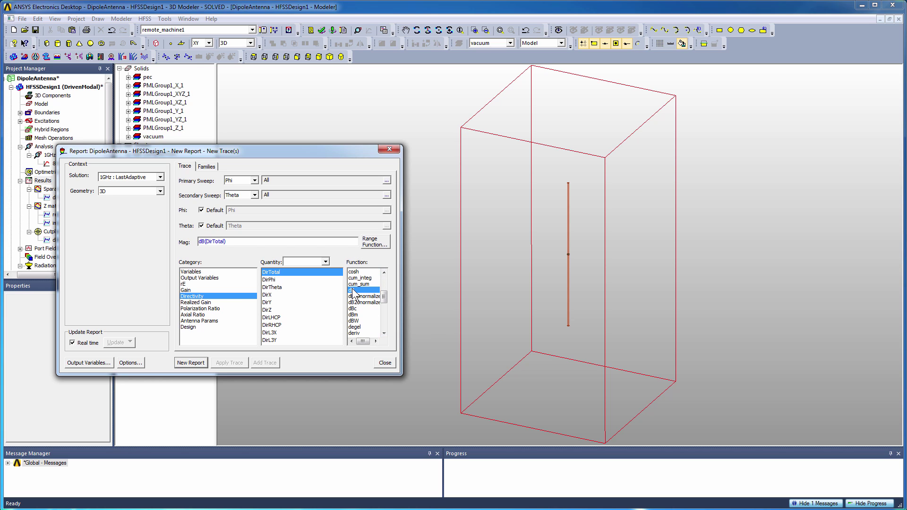
{"action": "left_click", "coordinate": [188, 362]}
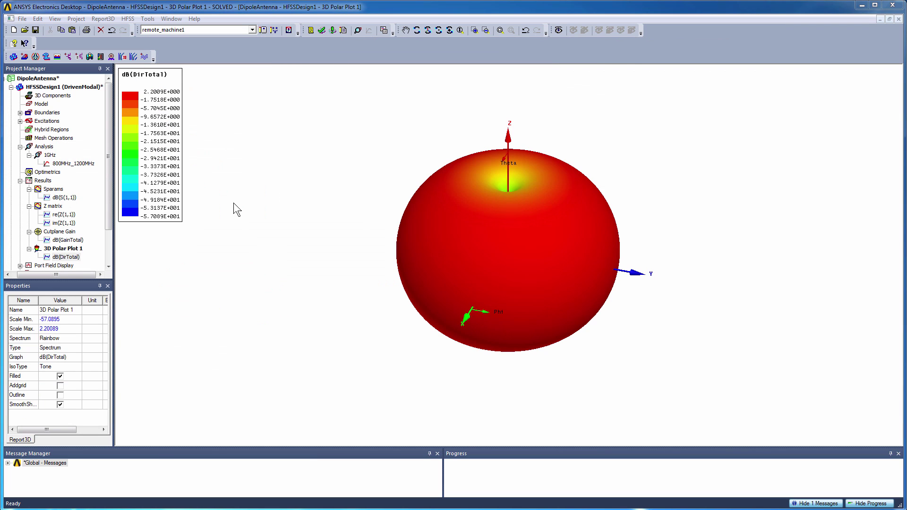
Limit the 3D plot's colour legend scale to a minimum of -20 dB.
{"action": "right_click", "coordinate": [142, 75]}
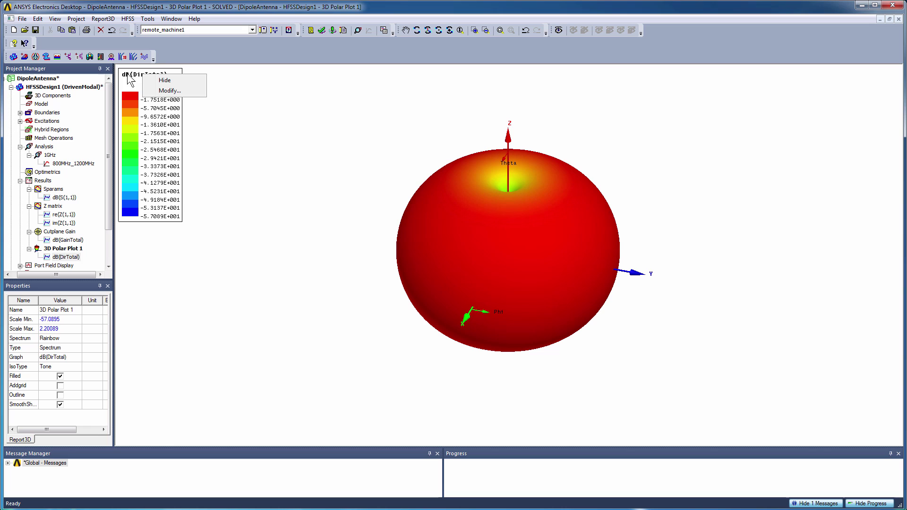
{"action": "left_click", "coordinate": [161, 91]}
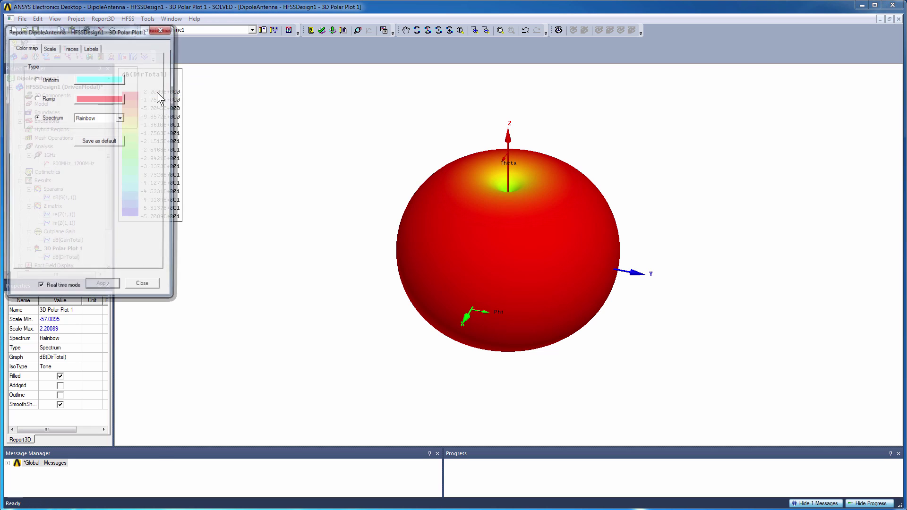
{"action": "left_click", "coordinate": [49, 48]}
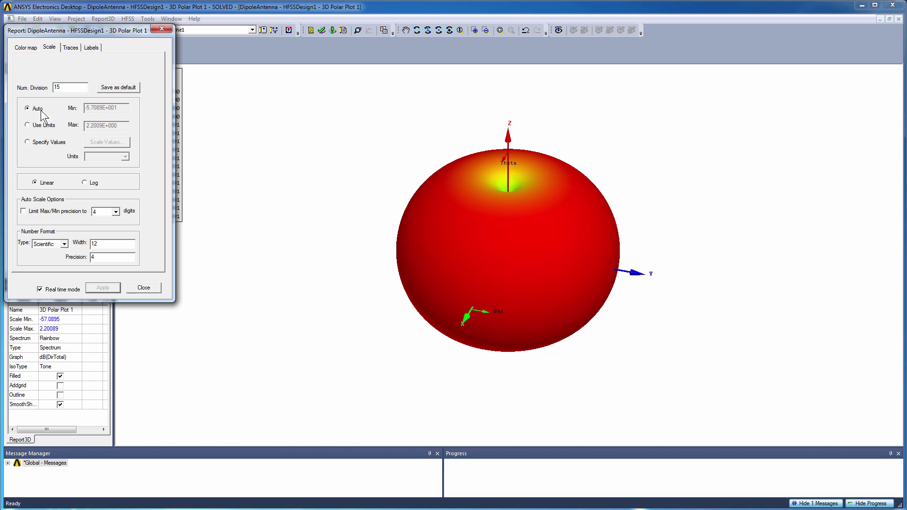
{"action": "left_click", "coordinate": [29, 126]}
{"action": "left_click_drag", "start_coordinate": [87, 110], "coordinate": [113, 109]}
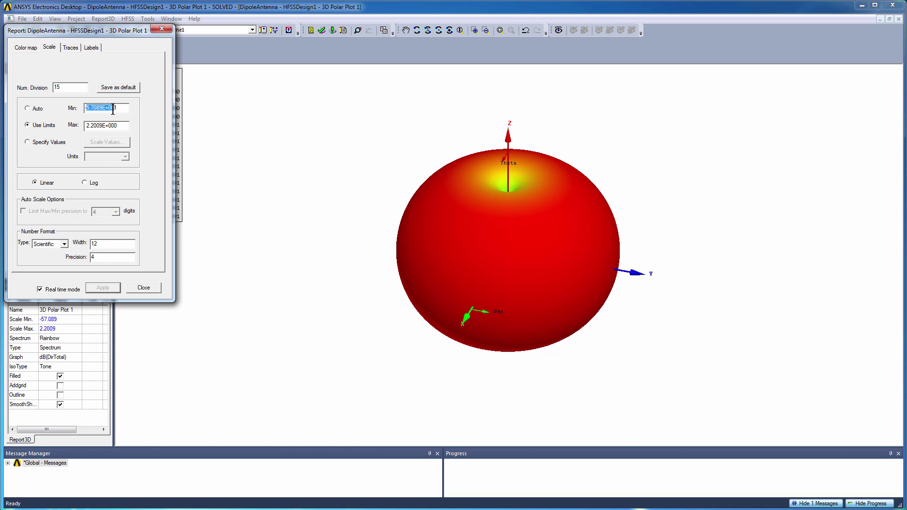
{"action": "type", "text": "-20"}
{"action": "left_click", "coordinate": [102, 289]}
{"action": "left_click", "coordinate": [144, 287]}
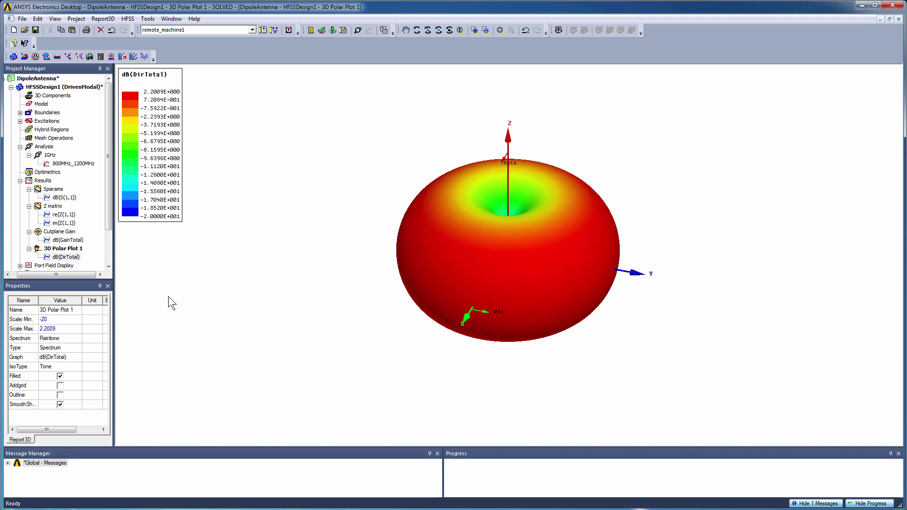
Rename 3D Polar Plot 1 to '3D Directivity' and return to the dipole model.
{"action": "left_click", "coordinate": [77, 249]}
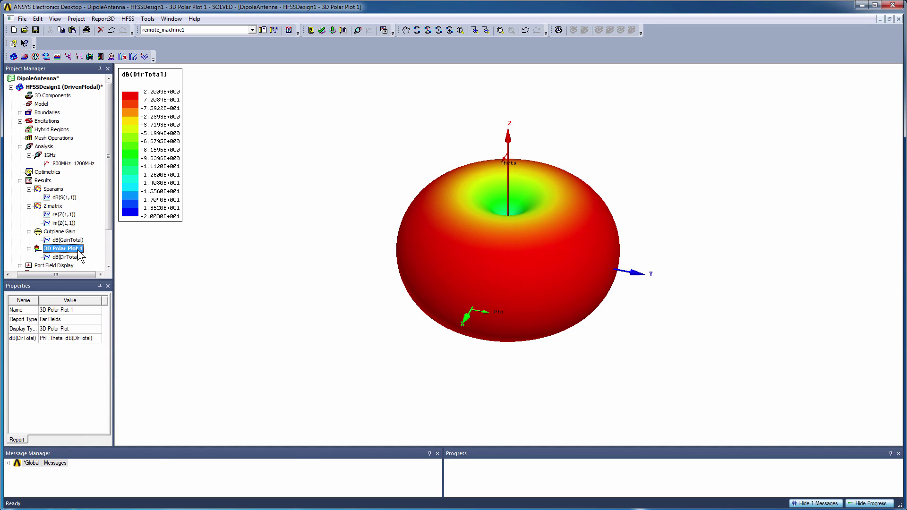
{"action": "right_click", "coordinate": [78, 249]}
{"action": "left_click", "coordinate": [101, 289]}
{"action": "left_click_drag", "start_coordinate": [87, 249], "coordinate": [53, 249]}
{"action": "type", "text": "Directivity"}
{"action": "key", "text": "Return"}
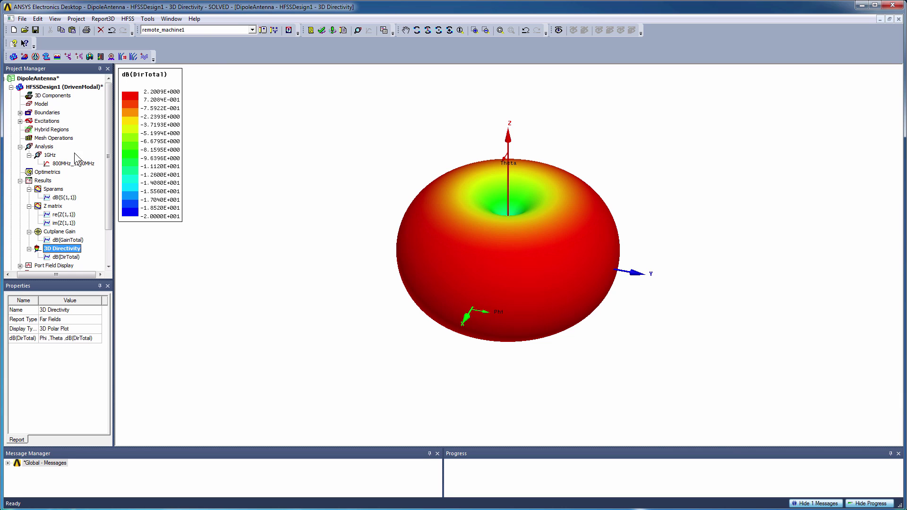
{"action": "double_click", "coordinate": [86, 88]}
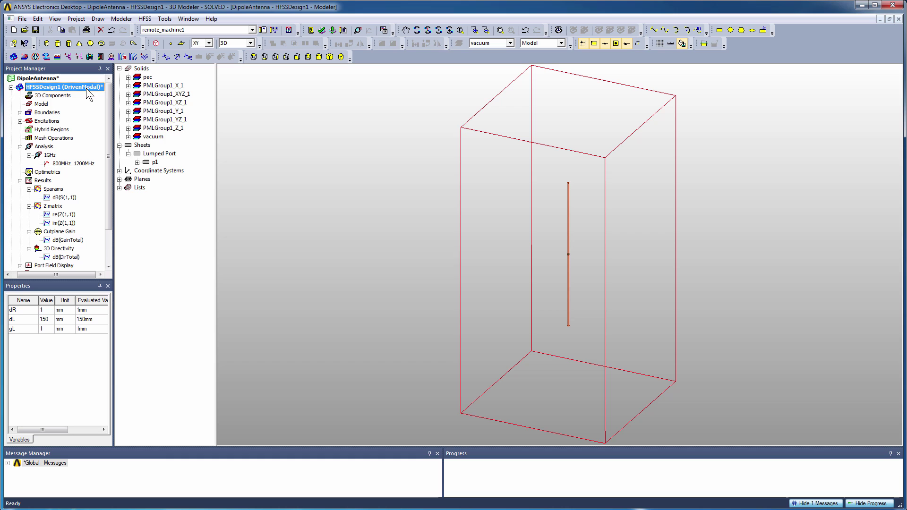
Overlay the 3D Directivity radiation field on the dipole model at scale 0.15.
{"action": "left_click", "coordinate": [245, 258]}
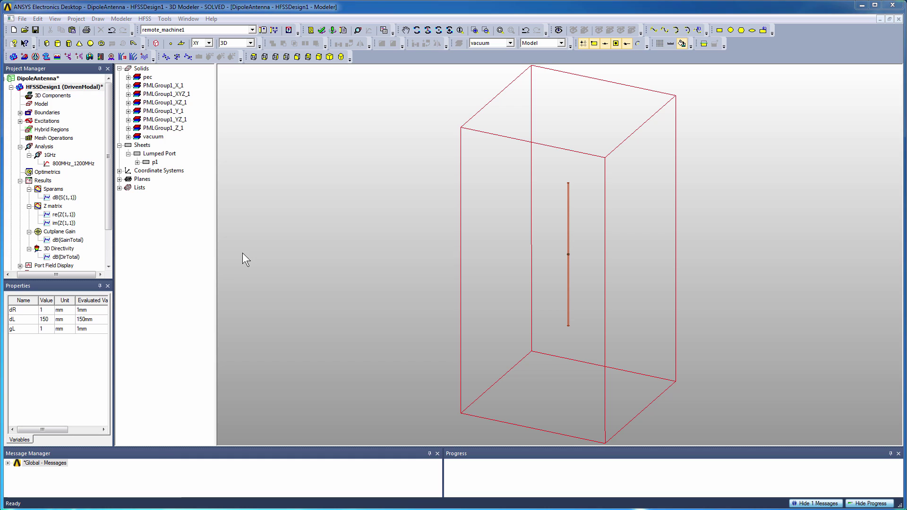
{"action": "right_click", "coordinate": [220, 70]}
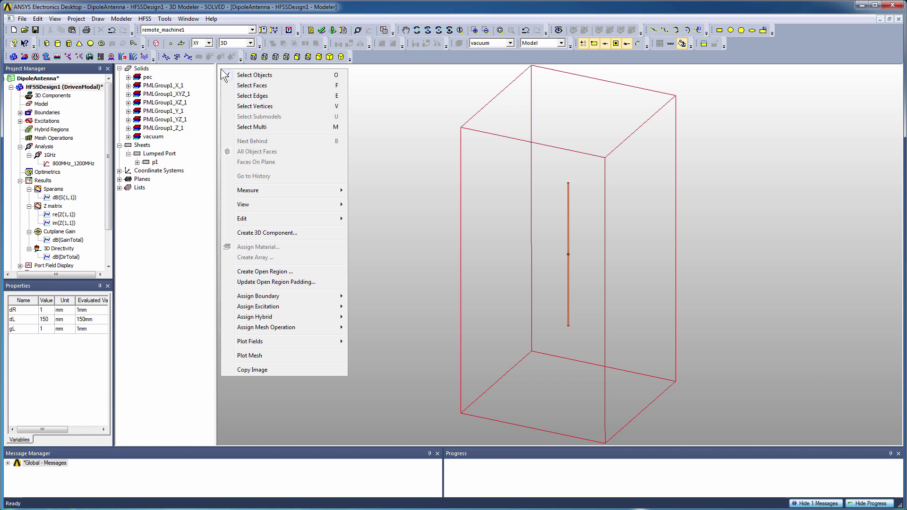
{"action": "mouse_move", "coordinate": [245, 343]}
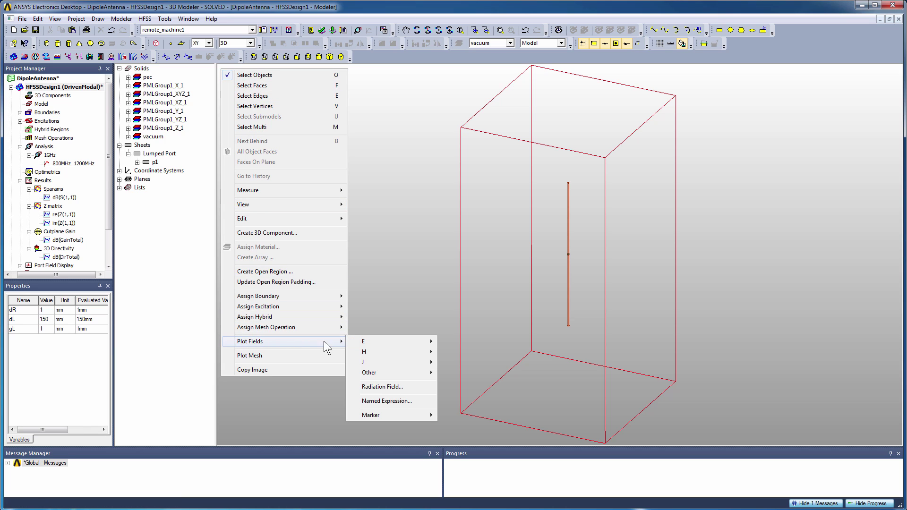
{"action": "left_click", "coordinate": [382, 387]}
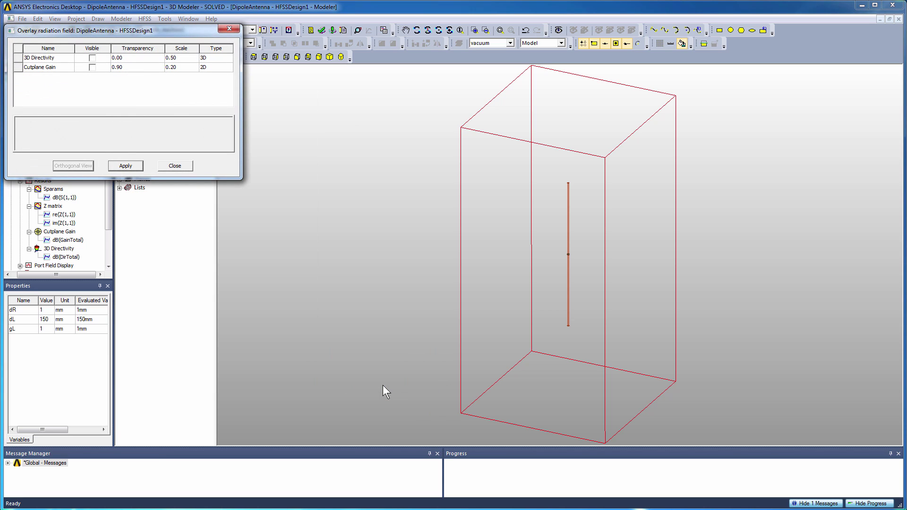
{"action": "left_click", "coordinate": [93, 61]}
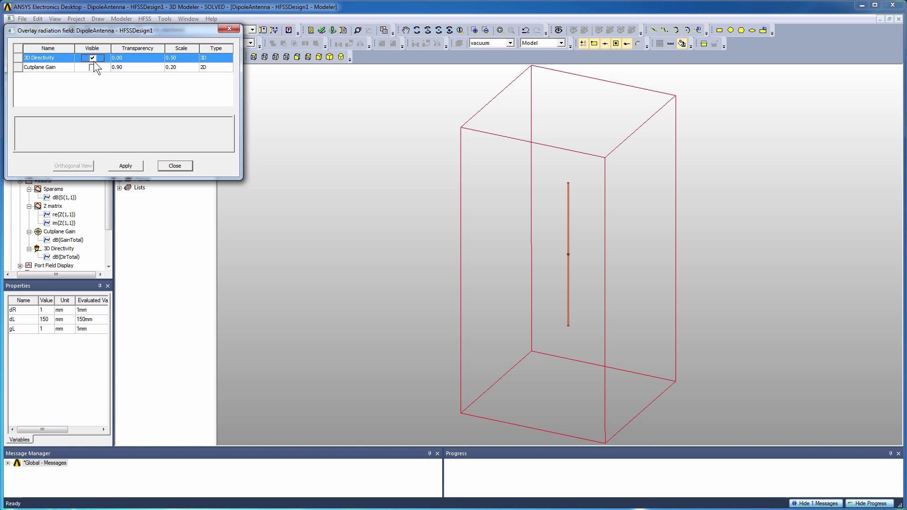
{"action": "left_click", "coordinate": [170, 58]}
{"action": "left_click", "coordinate": [188, 81]}
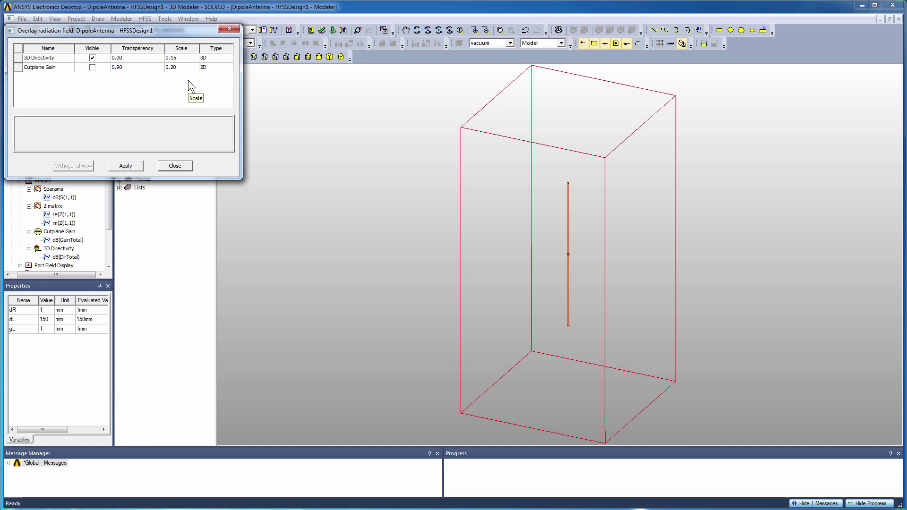
{"action": "left_click", "coordinate": [125, 166]}
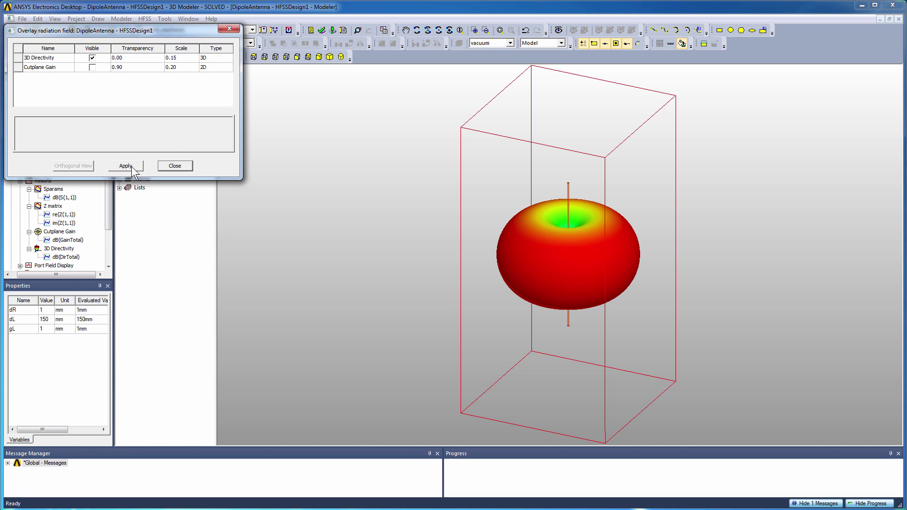
{"action": "left_click", "coordinate": [173, 166]}
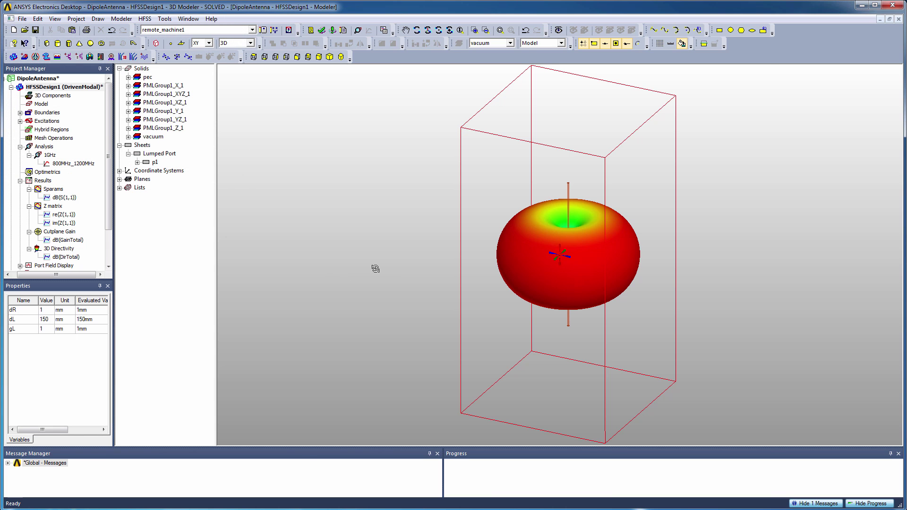
Orbit the model to view the directivity doughnut around the dipole slightly from above.
{"action": "left_click_drag", "start_coordinate": [375, 268], "coordinate": [607, 261]}
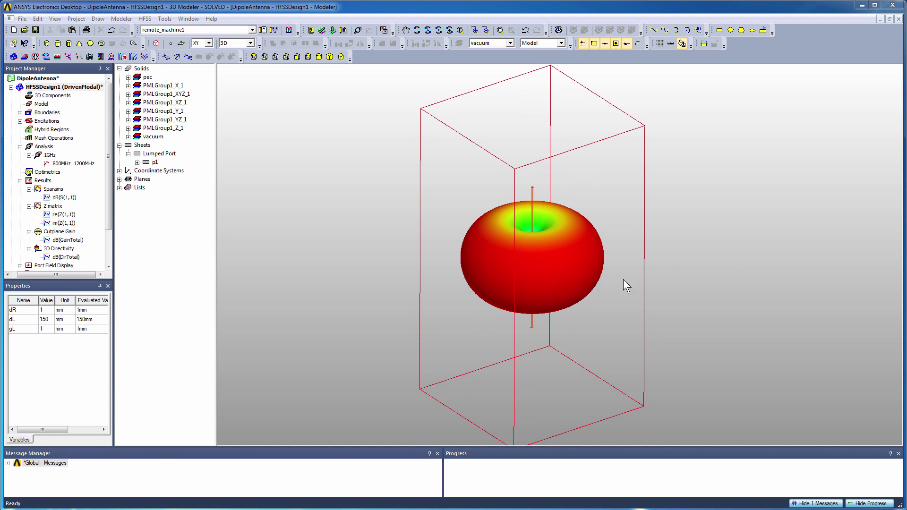
Make the Cutplane Gain radiation overlay visible on the model.
{"action": "right_click", "coordinate": [223, 72]}
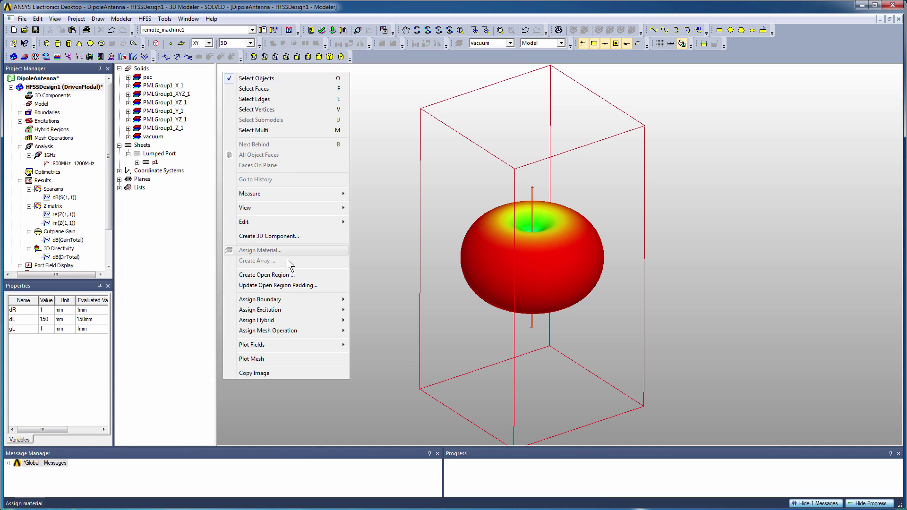
{"action": "mouse_move", "coordinate": [339, 347]}
{"action": "left_click", "coordinate": [383, 390]}
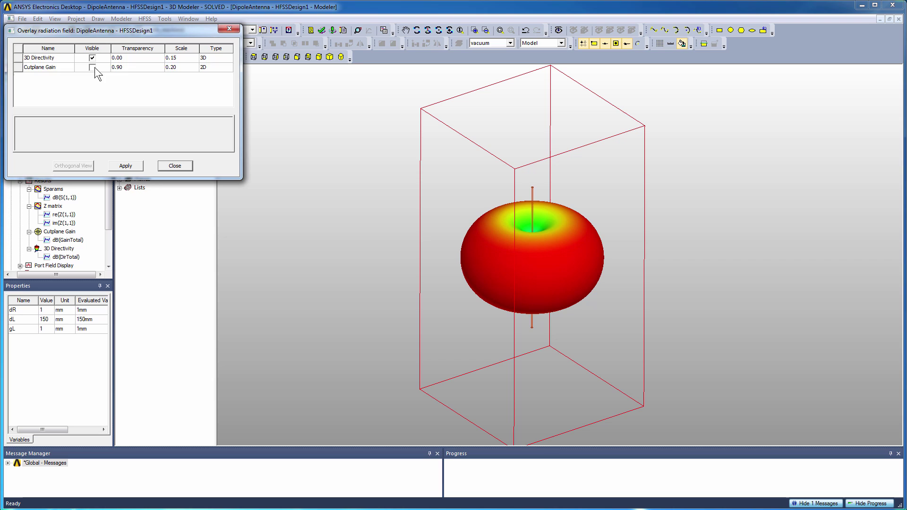
{"action": "left_click", "coordinate": [93, 68]}
{"action": "left_click", "coordinate": [133, 166]}
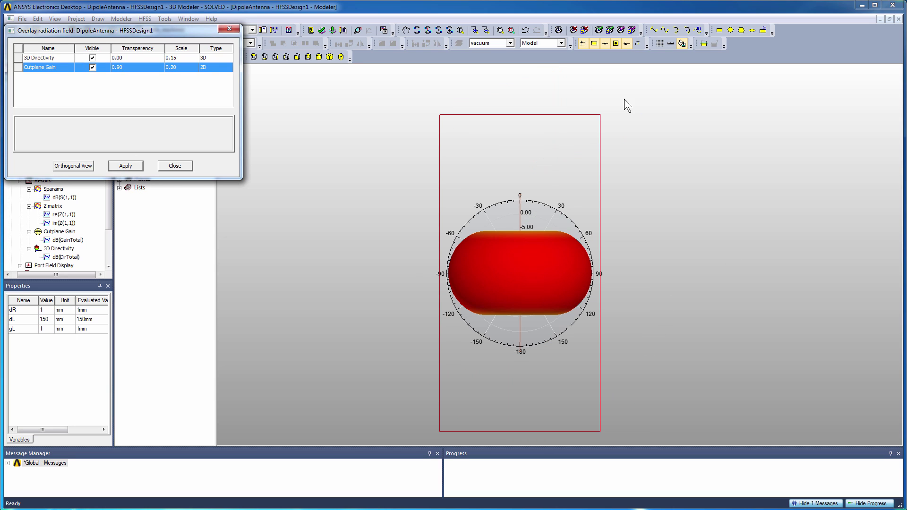
Reduce the 3D Directivity overlay scale to 0.1 and view the lobe's top.
{"action": "left_click", "coordinate": [184, 58]}
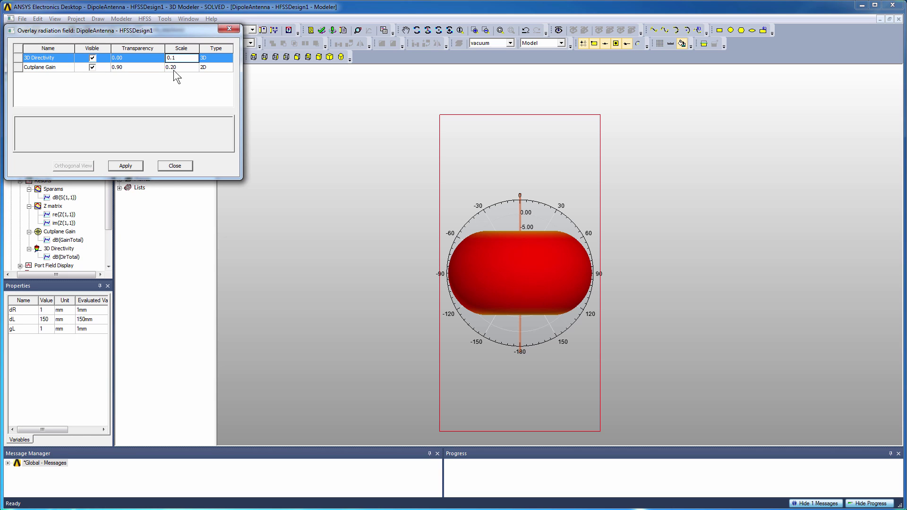
{"action": "type", "text": "0.1"}
{"action": "left_click", "coordinate": [173, 85]}
{"action": "left_click", "coordinate": [125, 166]}
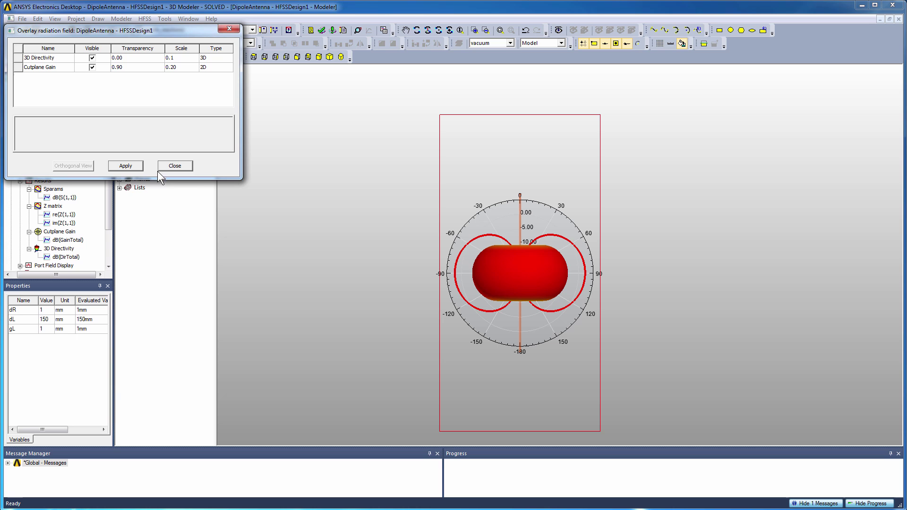
{"action": "left_click_drag", "start_coordinate": [381, 178], "coordinate": [385, 153], "text": "alt"}
Adjust the 3D Directivity overlay transparency, apply it, and close the overlay settings.
{"action": "double_click", "coordinate": [385, 153], "text": "alt"}
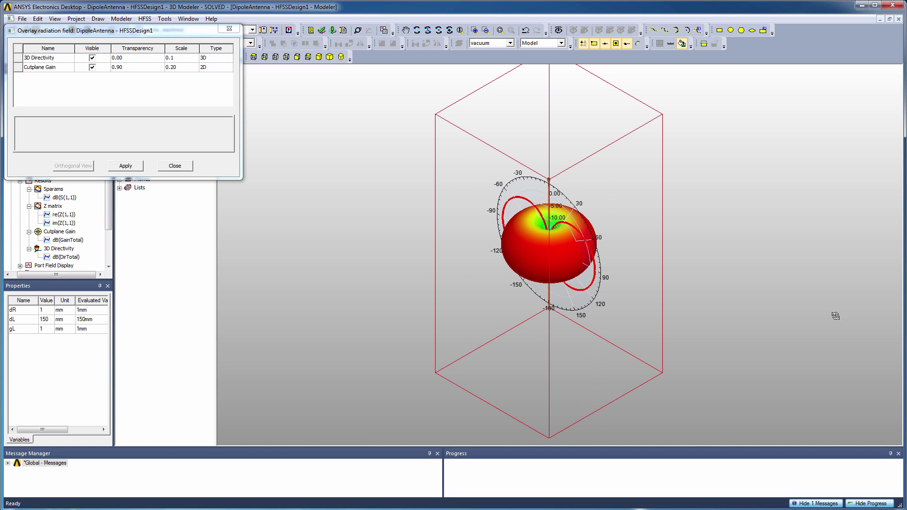
{"action": "double_click", "coordinate": [759, 242], "text": "alt"}
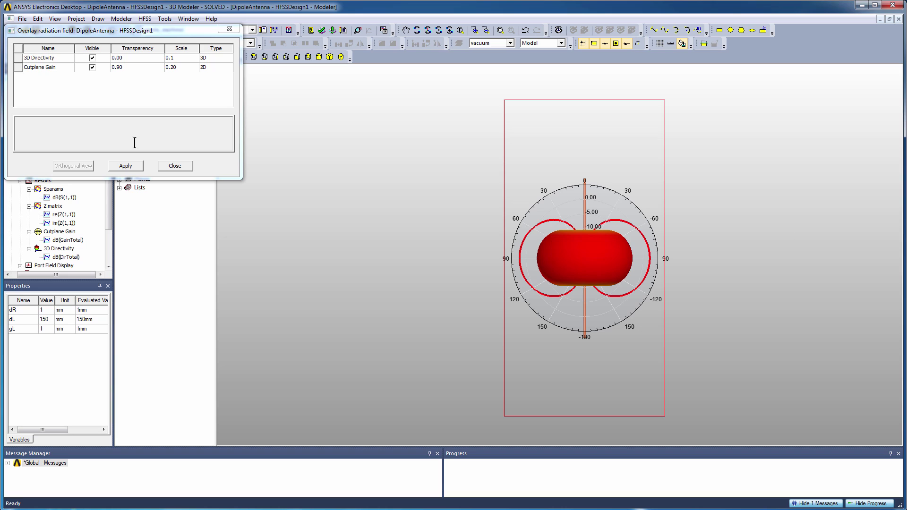
{"action": "left_click", "coordinate": [123, 58]}
{"action": "left_click", "coordinate": [130, 57]}
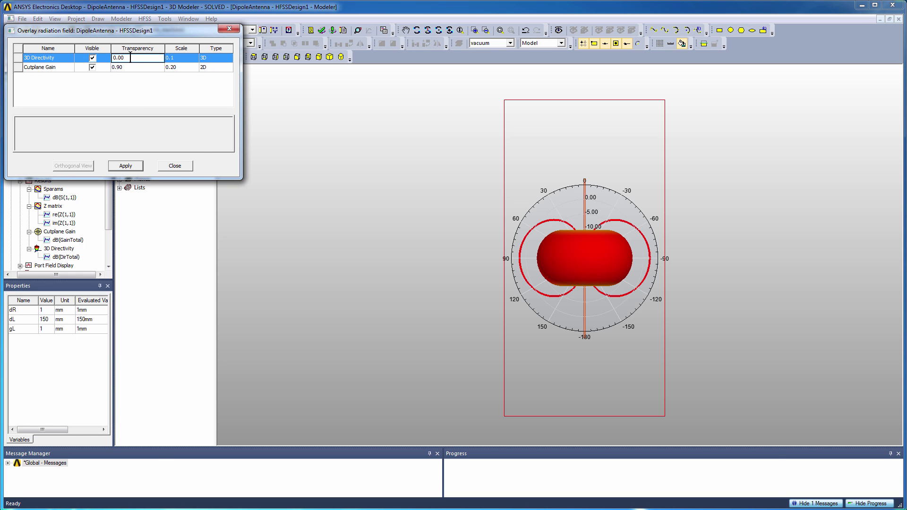
{"action": "left_click", "coordinate": [140, 89]}
{"action": "left_click", "coordinate": [124, 168]}
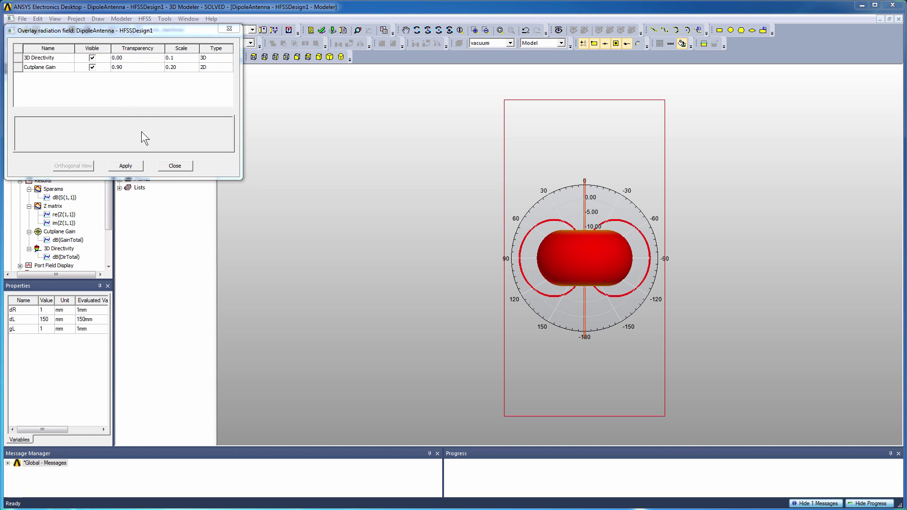
{"action": "left_click", "coordinate": [181, 168]}
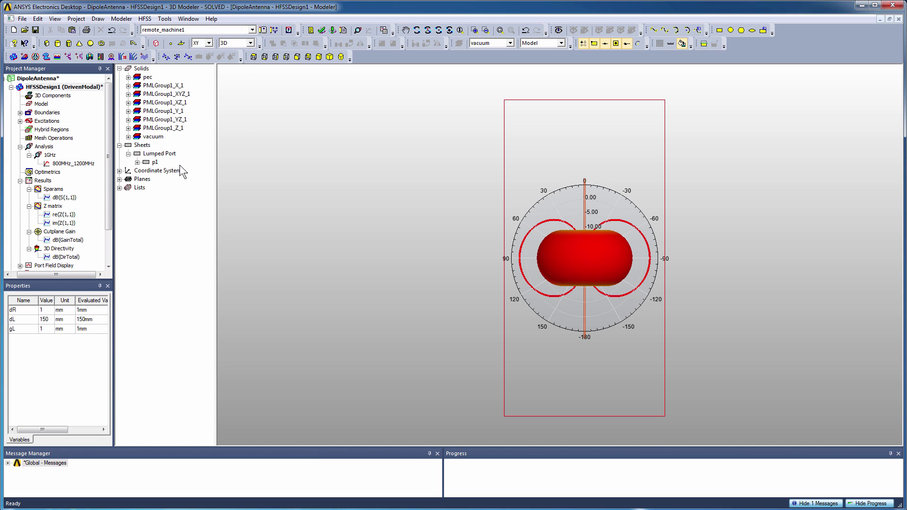
Orbit the dipole into a tilted perspective showing the directivity doughnut and the Cutplane Gain curve.
{"action": "left_click_drag", "start_coordinate": [441, 201], "coordinate": [438, 200]}
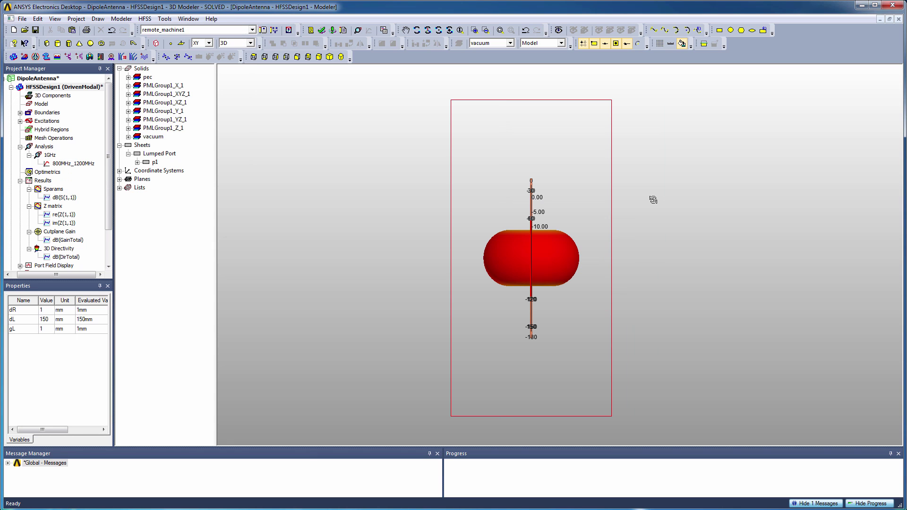
{"action": "left_click_drag", "start_coordinate": [627, 128], "coordinate": [486, 202]}
{"action": "left_click_drag", "start_coordinate": [766, 175], "coordinate": [188, 17]}
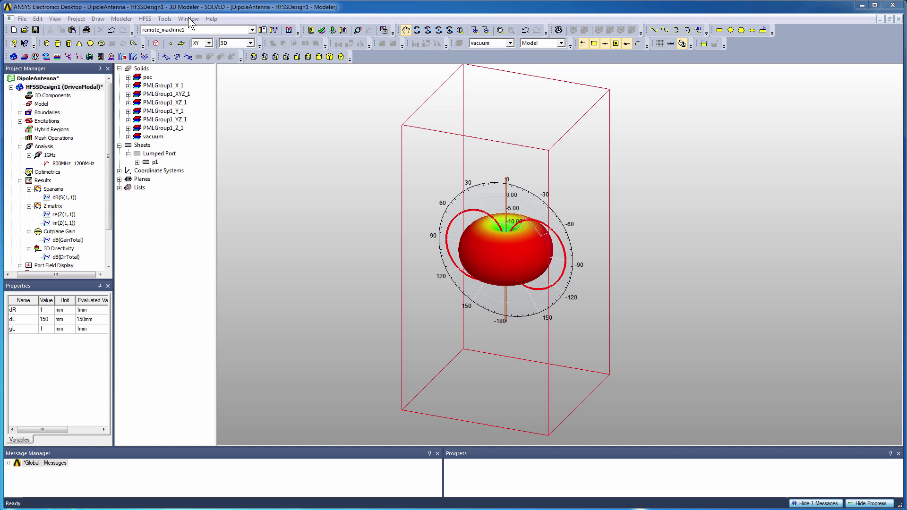
Tile the modeler, 3D Directivity, Cutplane Gain, Z matrix and Sparams windows vertically.
{"action": "left_click", "coordinate": [188, 19]}
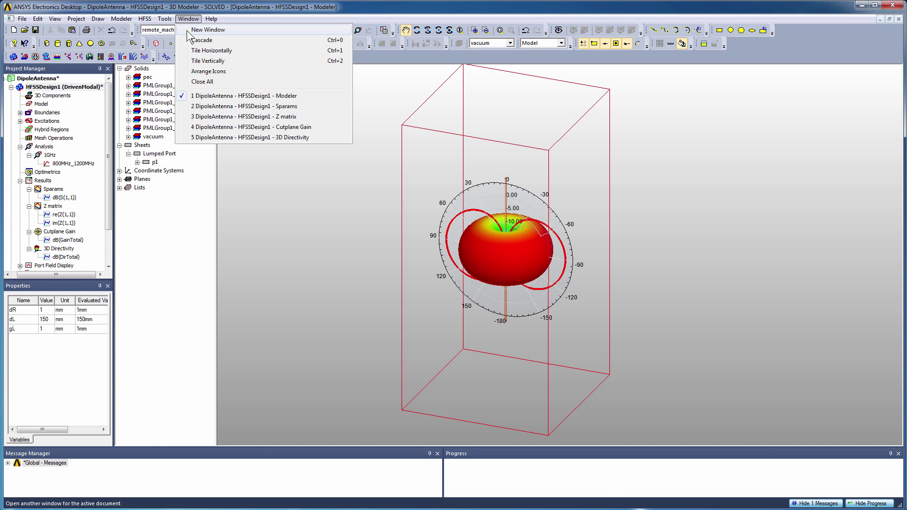
{"action": "left_click", "coordinate": [191, 61]}
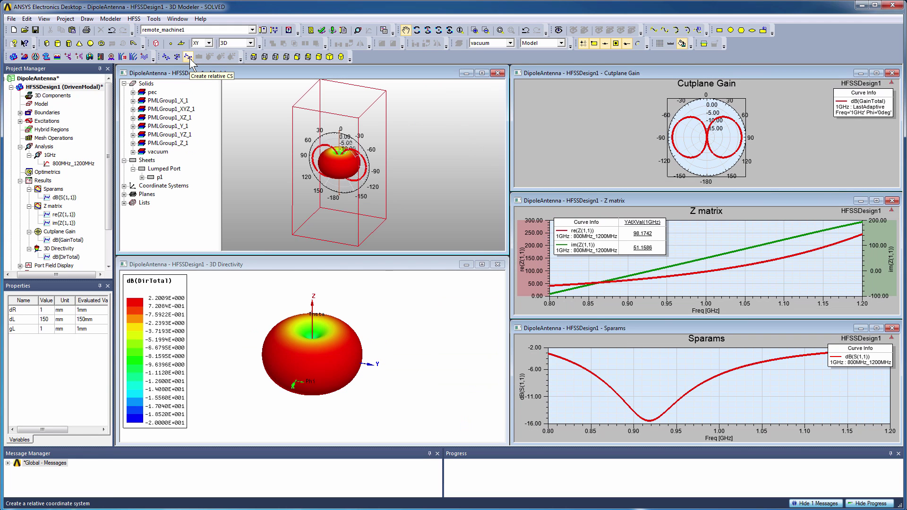